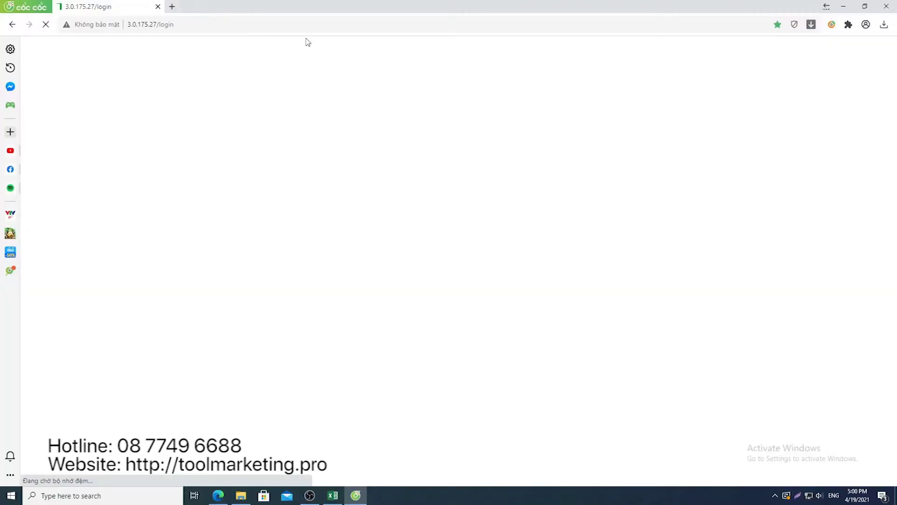
Sign in to MQM Seeding Tool with the saved username and its password
{"action": "left_click", "coordinate": [424, 265]}
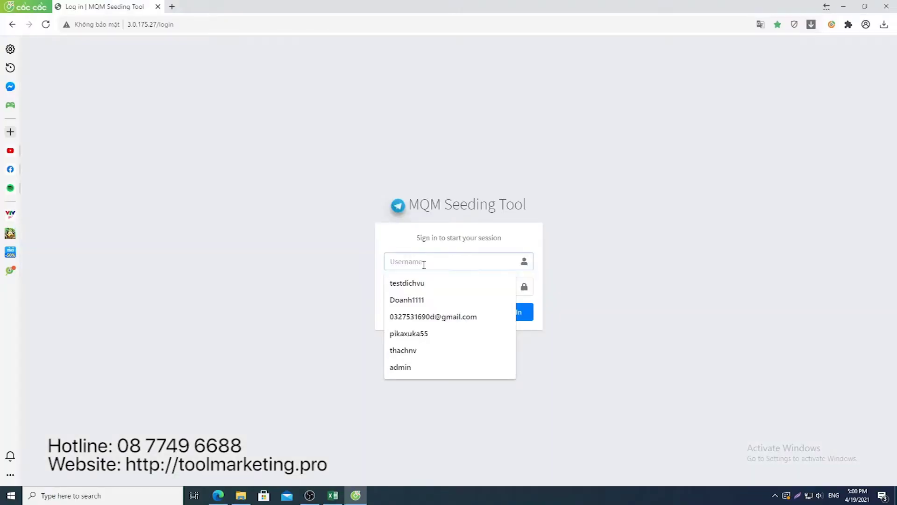
{"action": "type", "text": "test"}
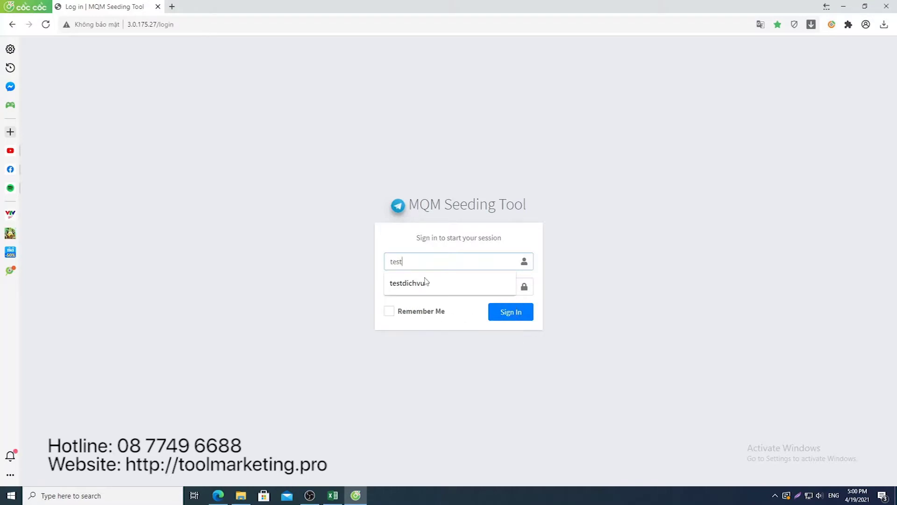
{"action": "left_click", "coordinate": [425, 282]}
{"action": "left_click", "coordinate": [427, 287]}
{"action": "type", "text": "123"}
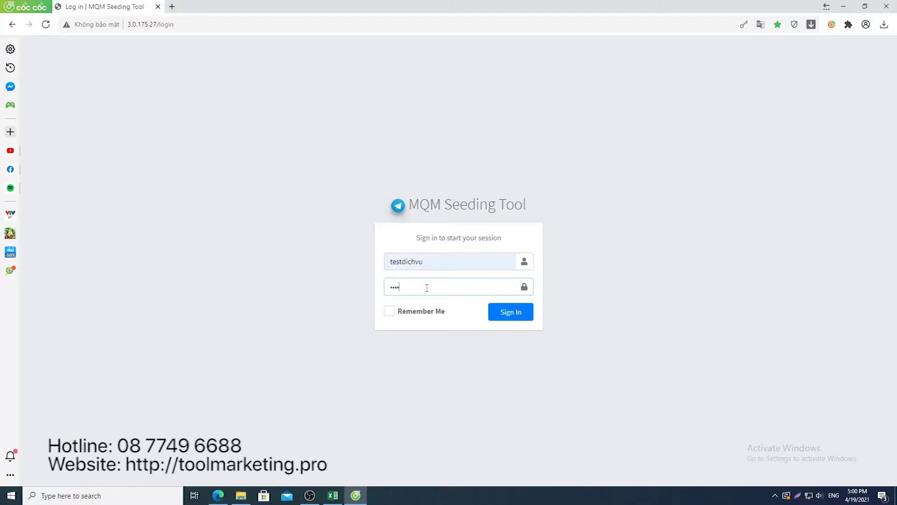
{"action": "left_click", "coordinate": [511, 312]}
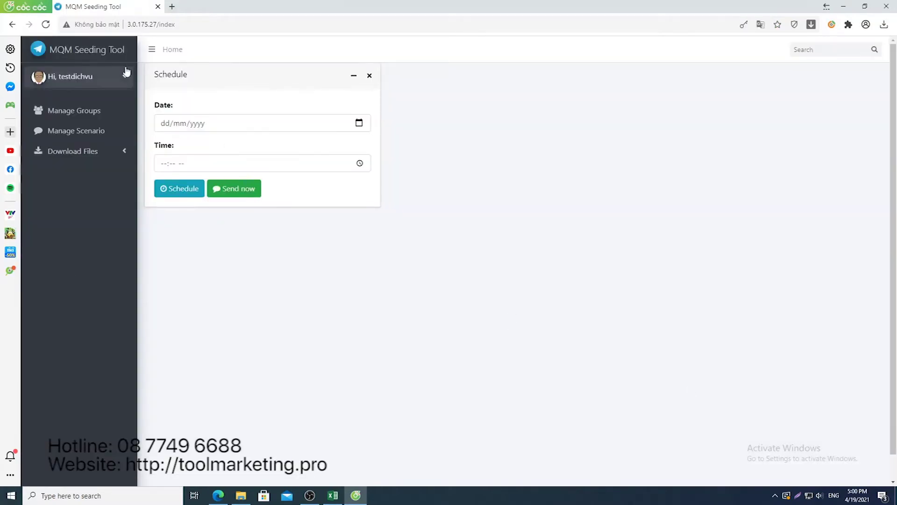
Look over the Manage Groups and Manage Scenario pages, return Home, then minimize the browser
{"action": "left_click", "coordinate": [97, 116]}
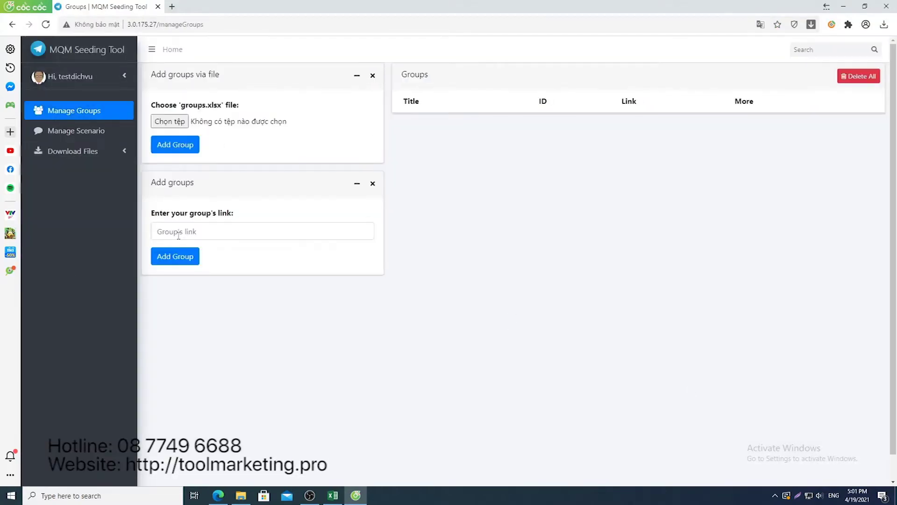
{"action": "left_click", "coordinate": [101, 133]}
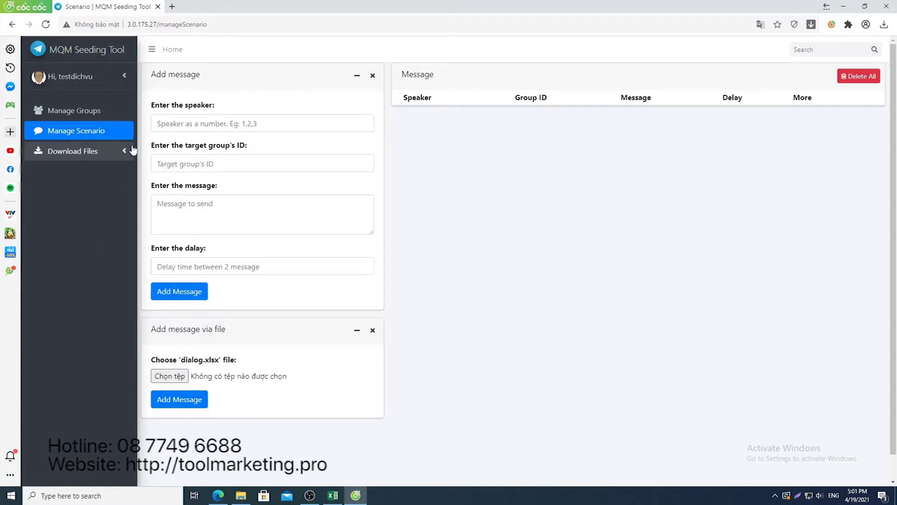
{"action": "left_click", "coordinate": [171, 50]}
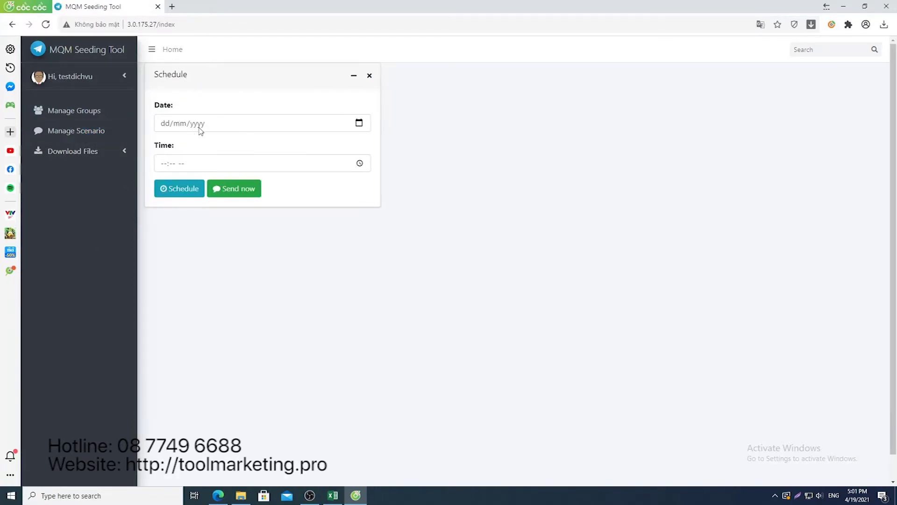
{"action": "left_click", "coordinate": [357, 496]}
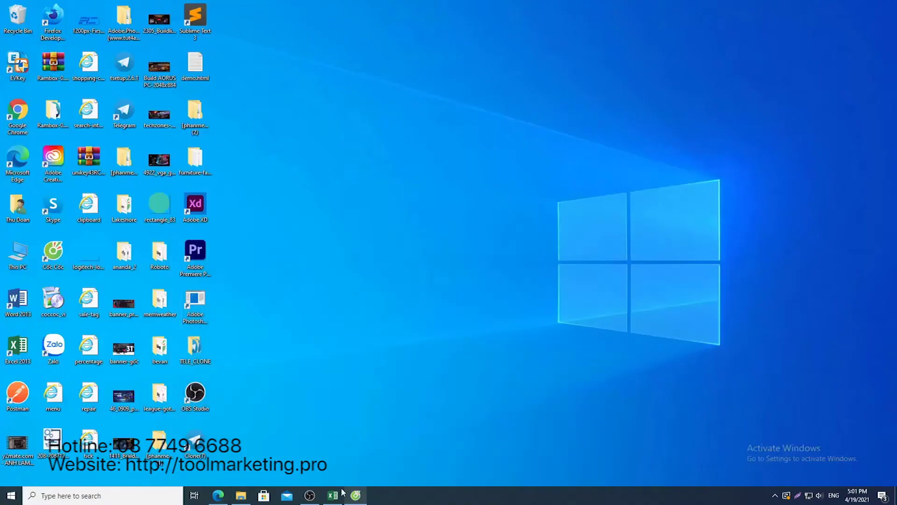
Copy the Test dịch vụ Auto tương tác group's t.me link from Telegram, then return to Manage Groups
{"action": "double_click", "coordinate": [208, 447]}
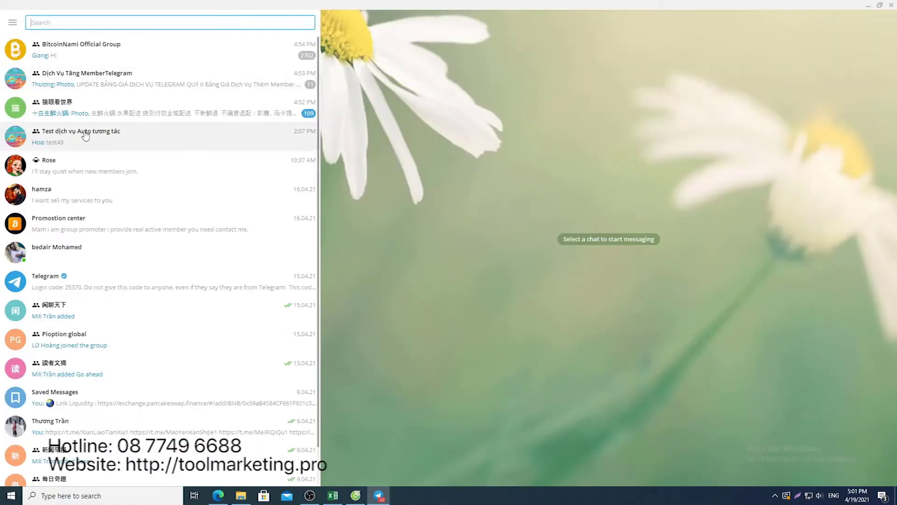
{"action": "left_click", "coordinate": [82, 136]}
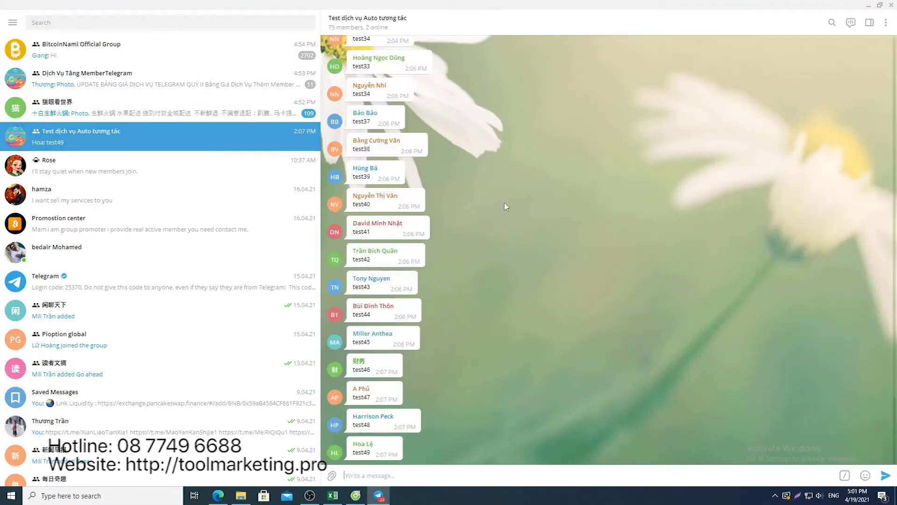
{"action": "left_click", "coordinate": [376, 28]}
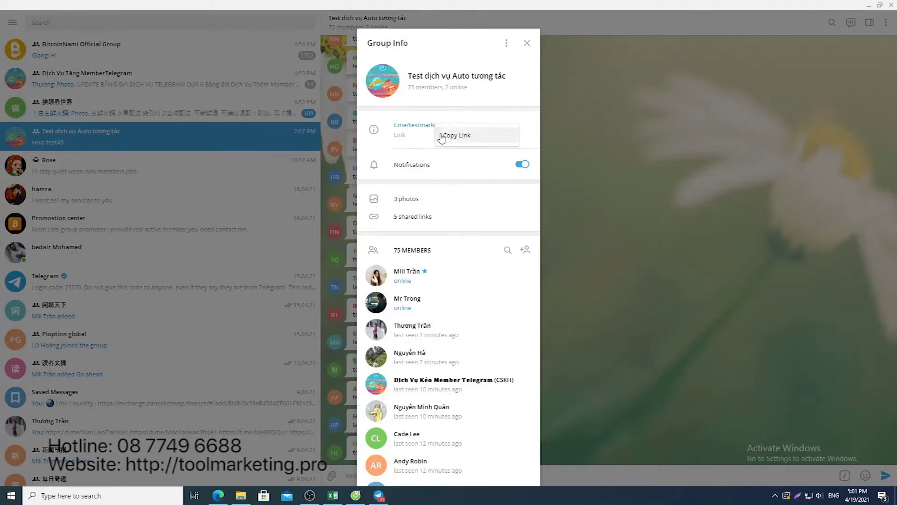
{"action": "left_click", "coordinate": [355, 495]}
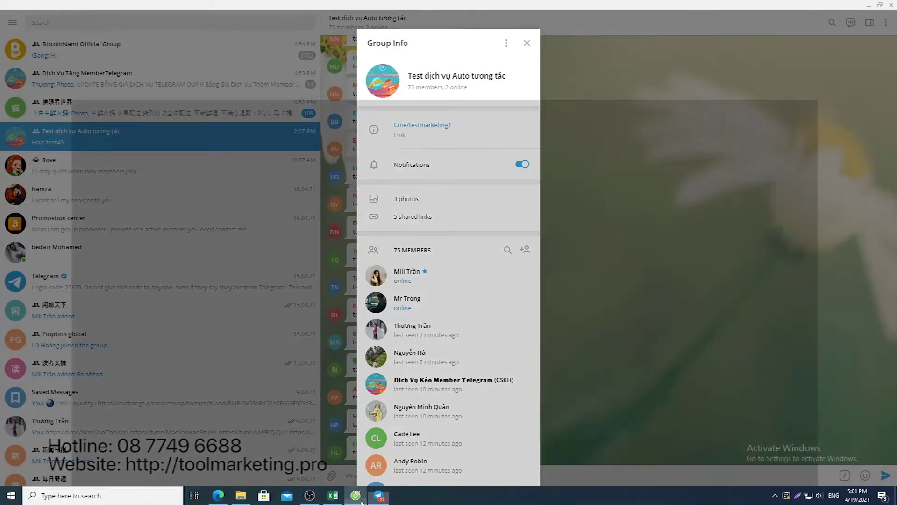
{"action": "left_click", "coordinate": [75, 110]}
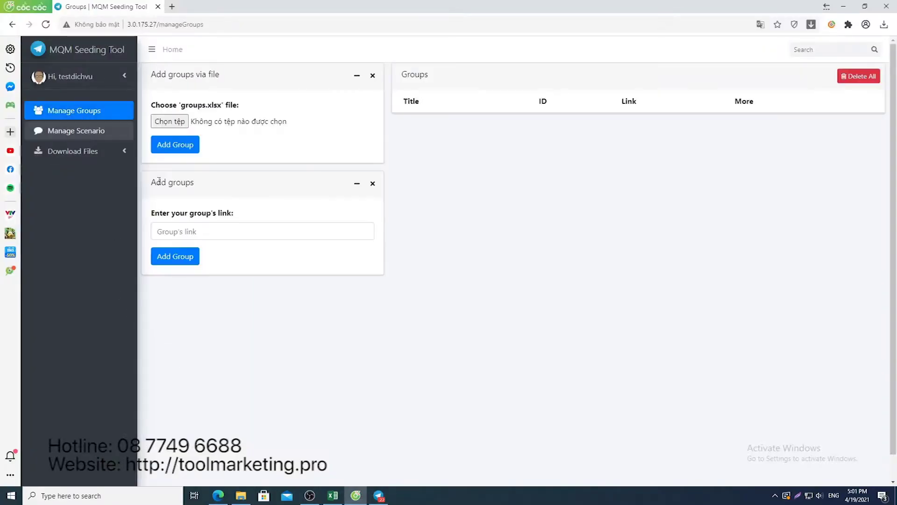
Add the Test dịch vụ Auto tương tác group using the testmarketing1 link suggestion
{"action": "left_click", "coordinate": [179, 235]}
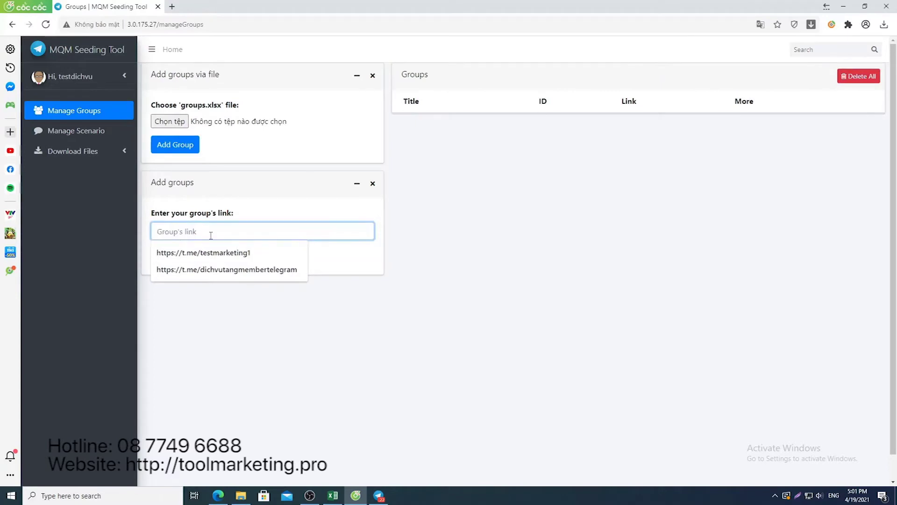
{"action": "left_click", "coordinate": [203, 252]}
{"action": "left_click", "coordinate": [183, 258]}
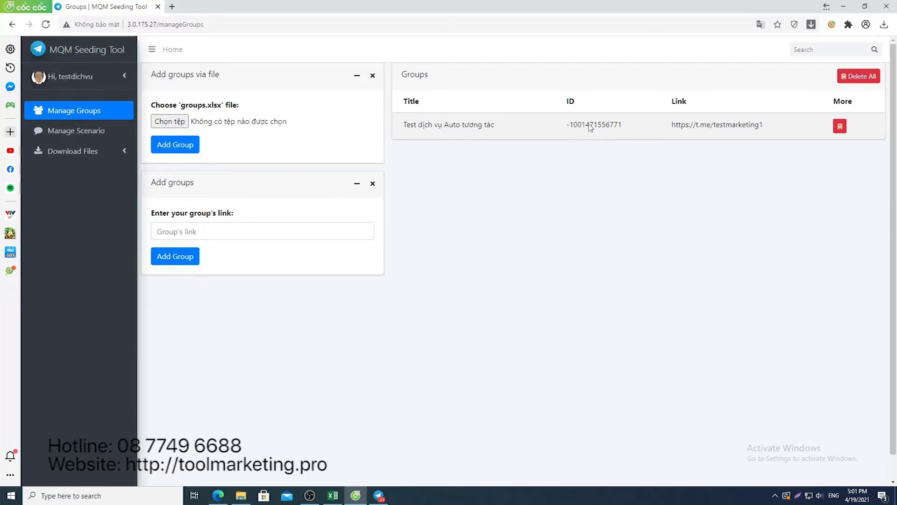
{"action": "left_click", "coordinate": [339, 501]}
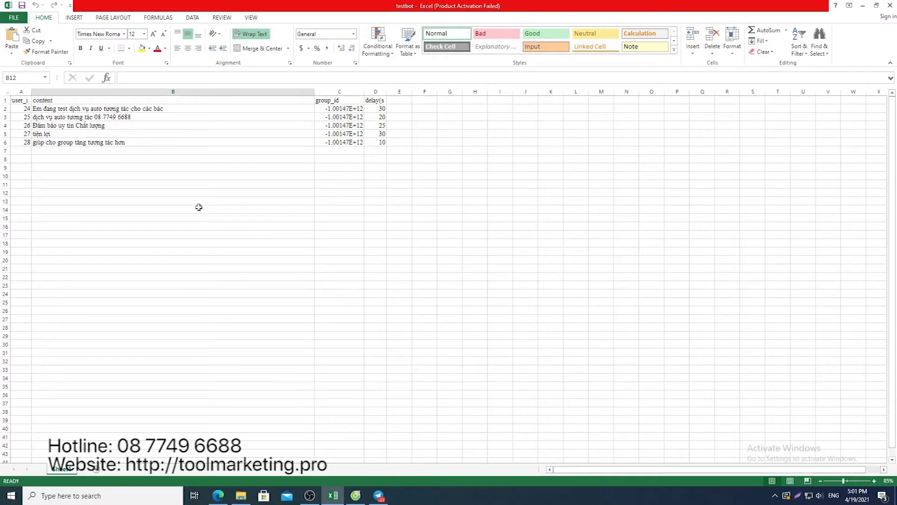
Delete the old dialog rows 2–7 from the testbot sheet
{"action": "left_click_drag", "start_coordinate": [3, 108], "coordinate": [5, 151]}
{"action": "right_click", "coordinate": [22, 138]}
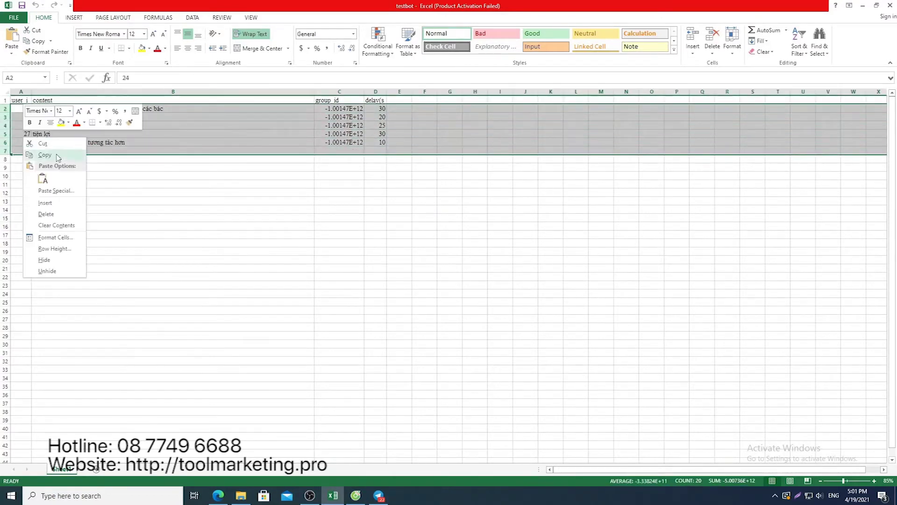
{"action": "left_click", "coordinate": [60, 215]}
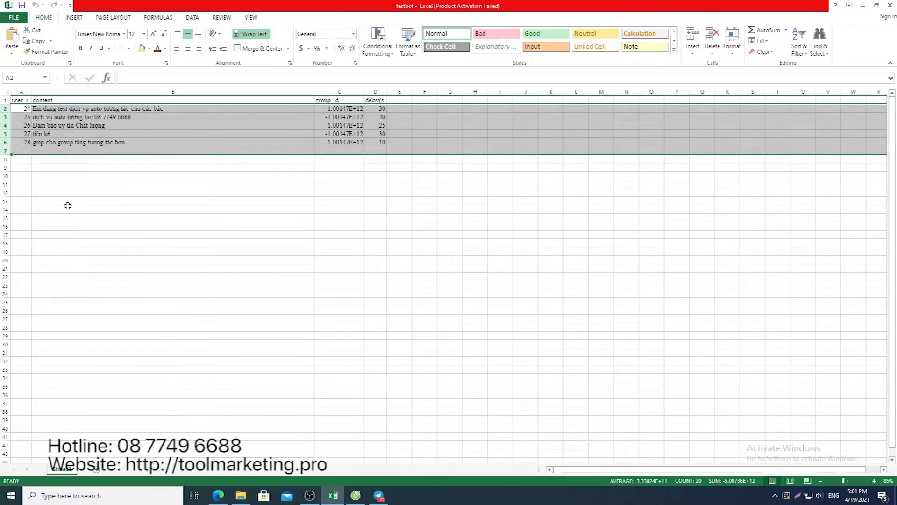
{"action": "left_click", "coordinate": [69, 209]}
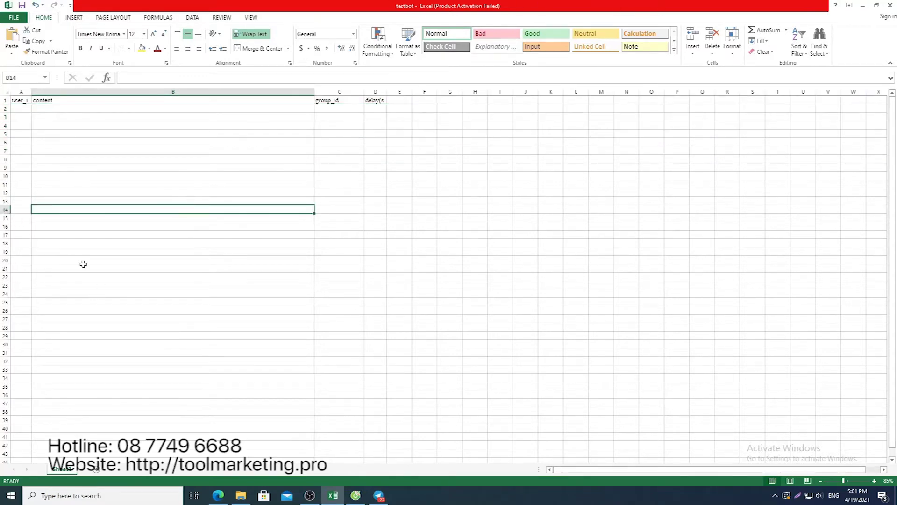
Type three messages into B2–B4, the last being 'đảm bảo uy tín chất lượng'
{"action": "left_click", "coordinate": [46, 111]}
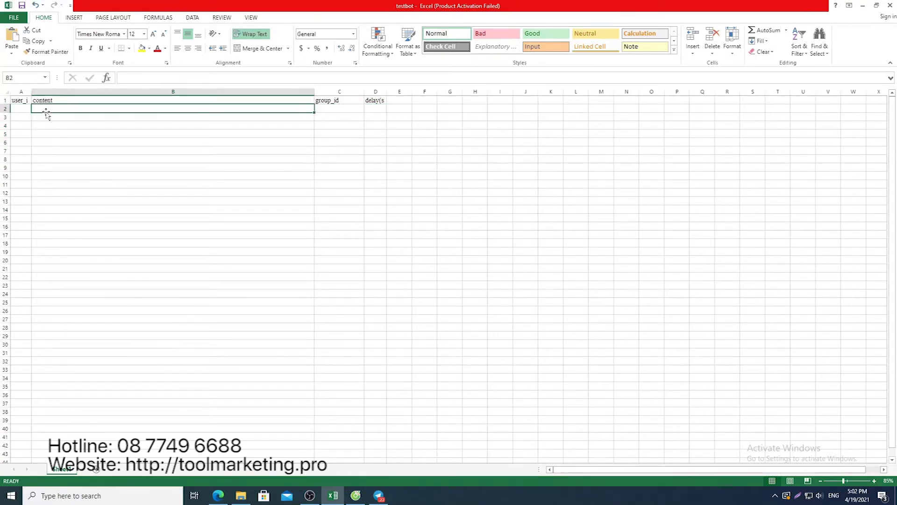
{"action": "type", "text": "t"}
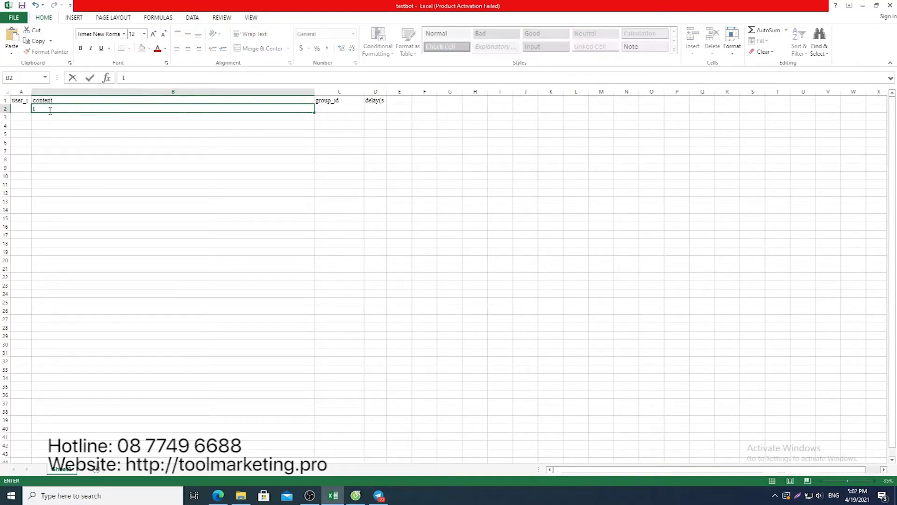
{"action": "type", "text": "est dich vu"}
{"action": "type", "text": " tươn"}
{"action": "type", "text": "g ta"}
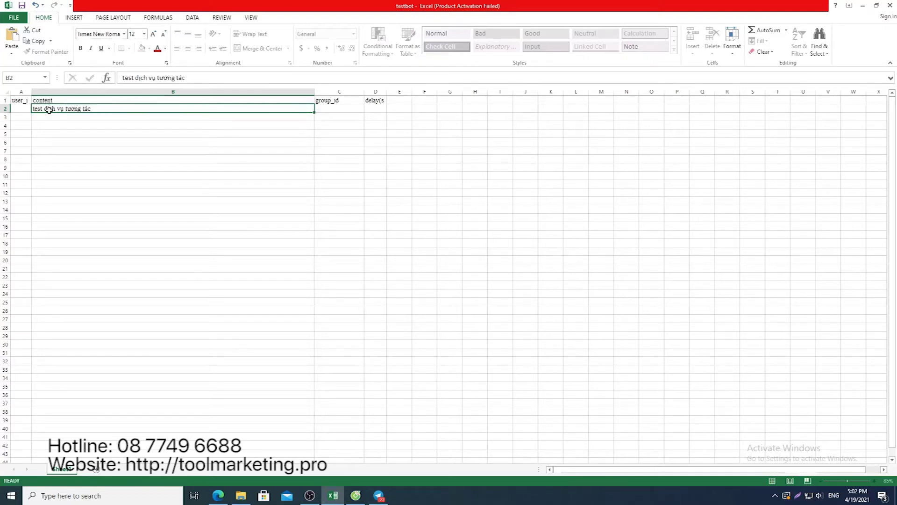
{"action": "key", "text": "Return"}
{"action": "type", "text": "test s"}
{"action": "key", "text": "BackSpace"}
{"action": "type", "text": "dịch vụ "}
{"action": "type", "text": "a"}
{"action": "type", "text": "uto tuown"}
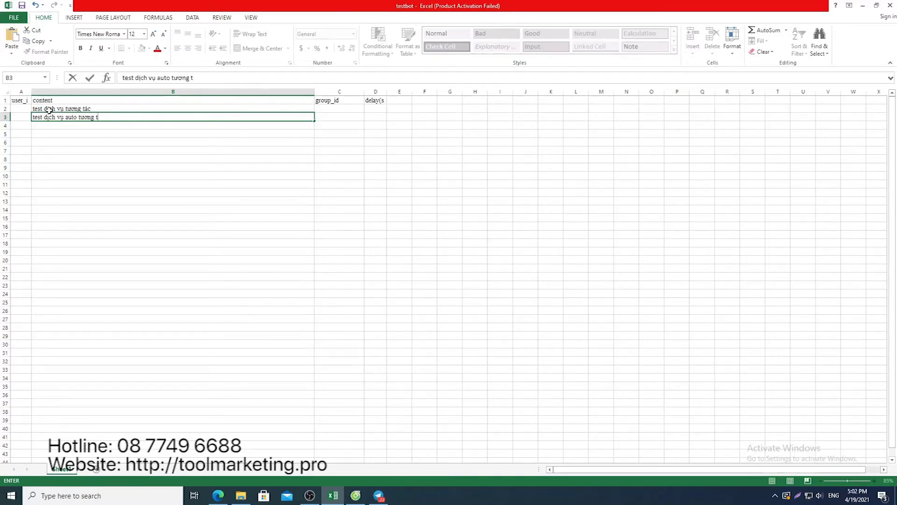
{"action": "key", "text": "Return"}
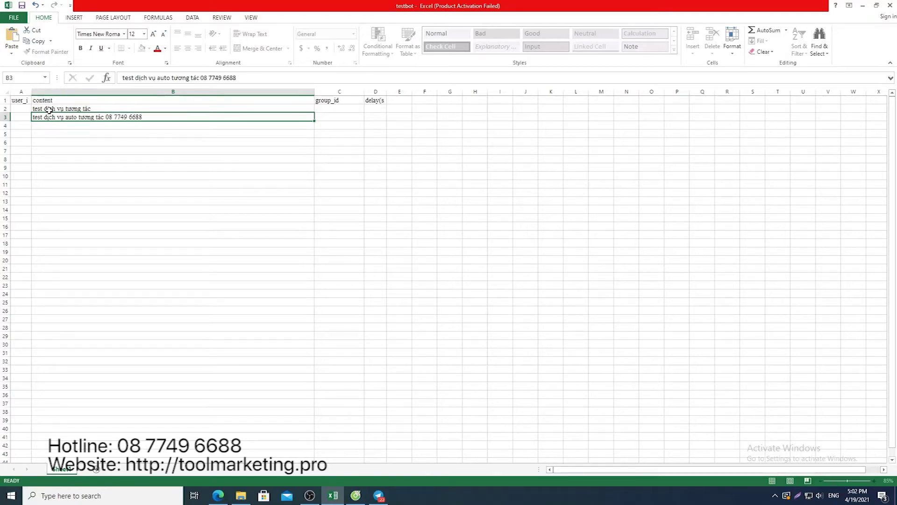
{"action": "type", "text": "ddrm ba"}
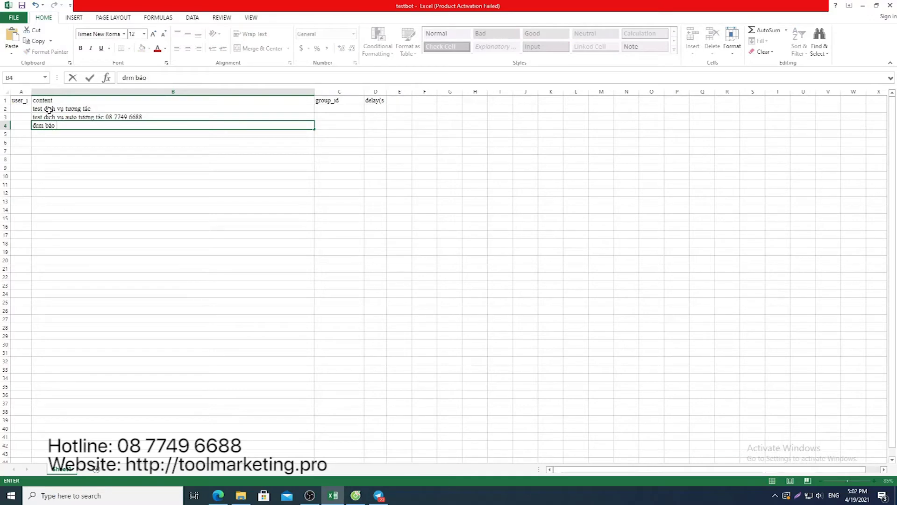
{"action": "type", "text": "or uy tisn chas"}
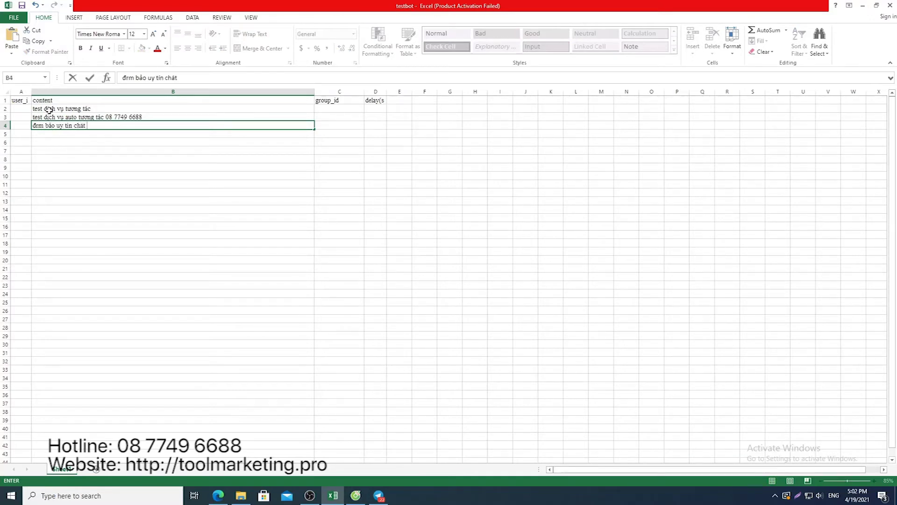
{"action": "type", "text": "luowngj"}
{"action": "double_click", "coordinate": [37, 125]}
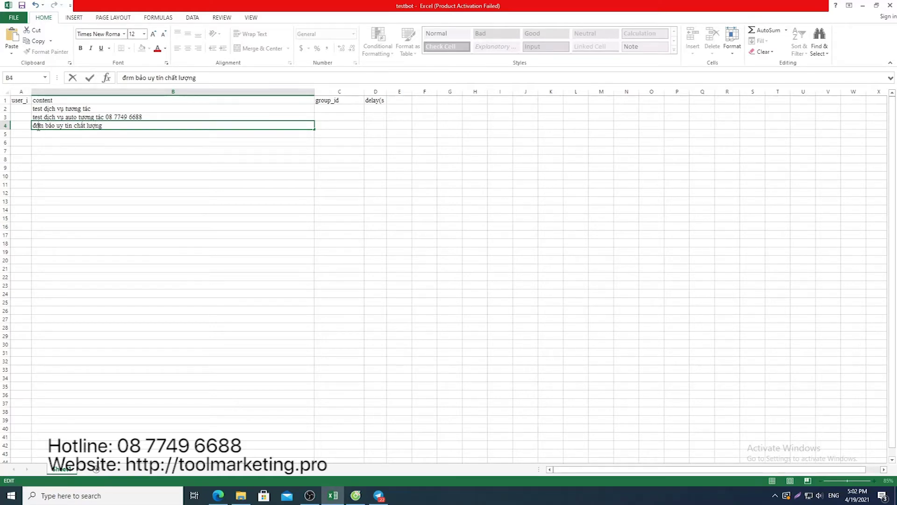
{"action": "type", "text": "ddamr"}
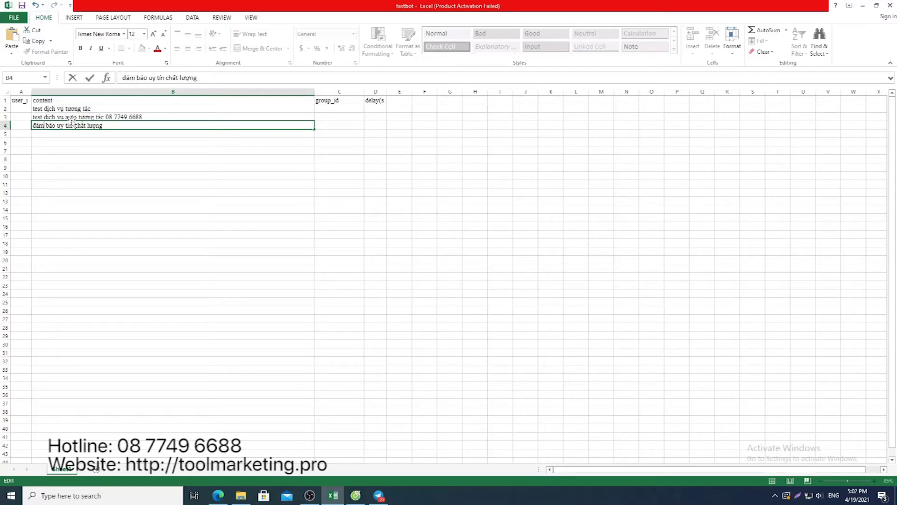
{"action": "key", "text": "Return"}
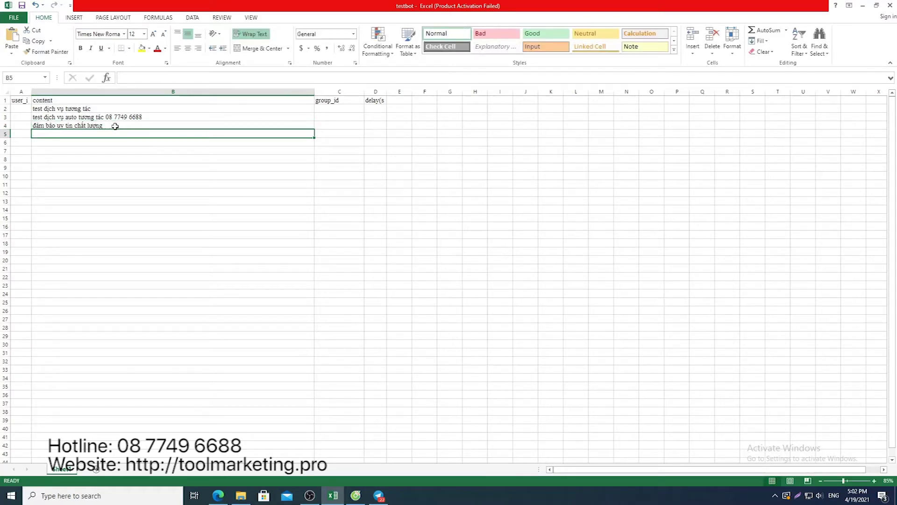
Enter 'nhanh tiện lợi', 'giảm thời gian quản lý nhóm' and 'em đang test các bác nhé' in B5–B7
{"action": "type", "text": "nhanh "}
{"action": "type", "text": "tiejn"}
{"action": "key", "text": "BackSpace"}
{"action": "key", "text": "BackSpace"}
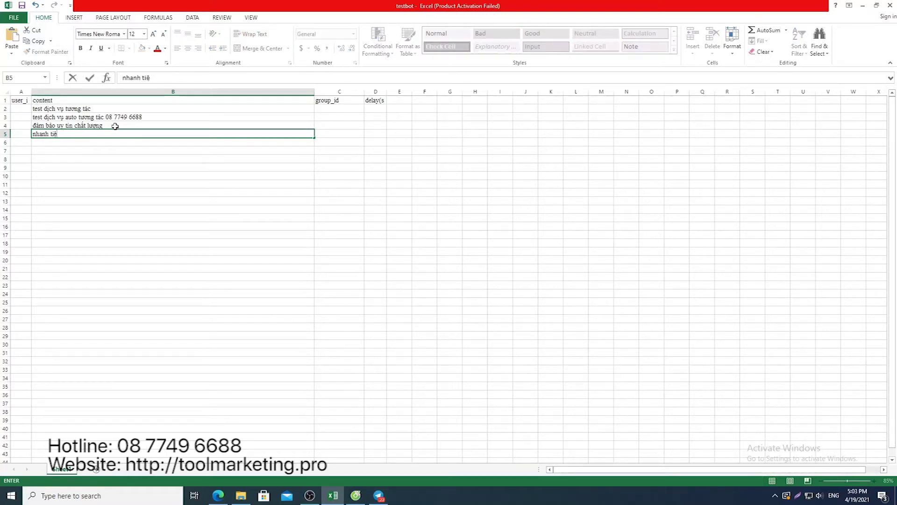
{"action": "left_click", "coordinate": [113, 150]}
{"action": "key", "text": "Up"}
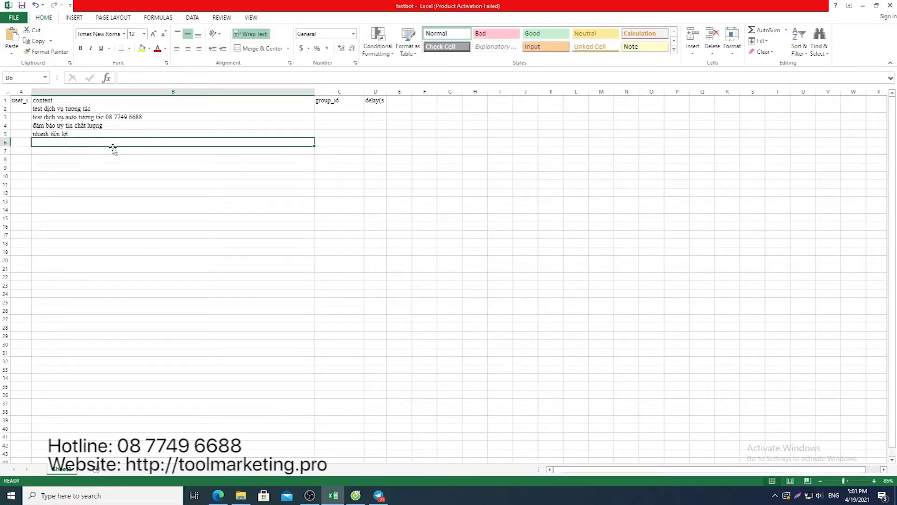
{"action": "type", "text": "giảm t"}
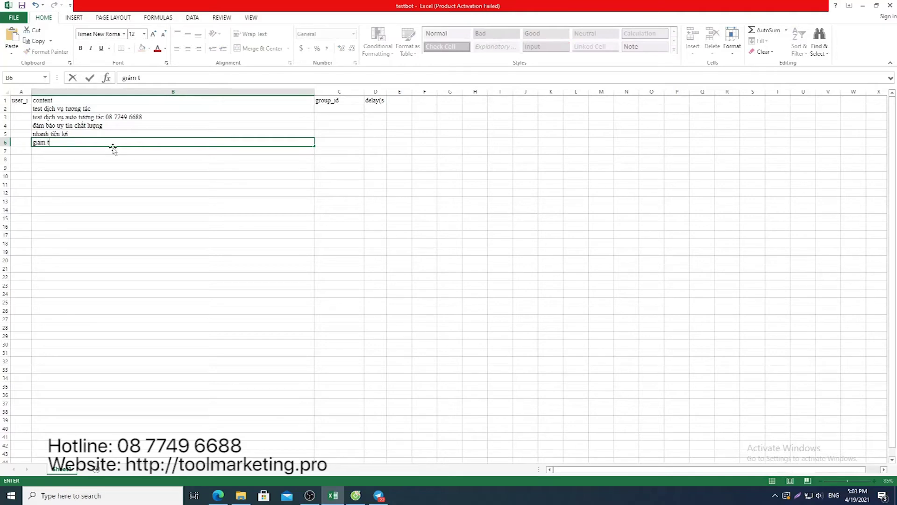
{"action": "type", "text": "hơi gian"}
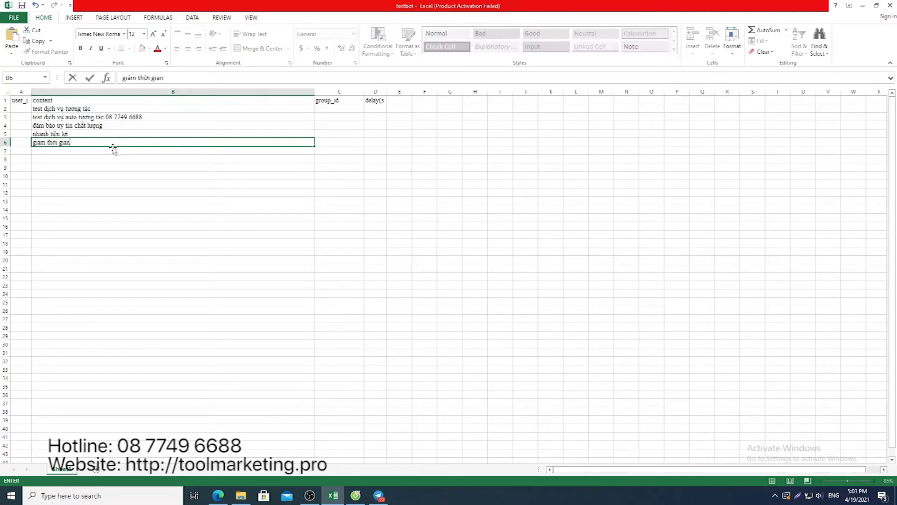
{"action": "type", "text": " quản l"}
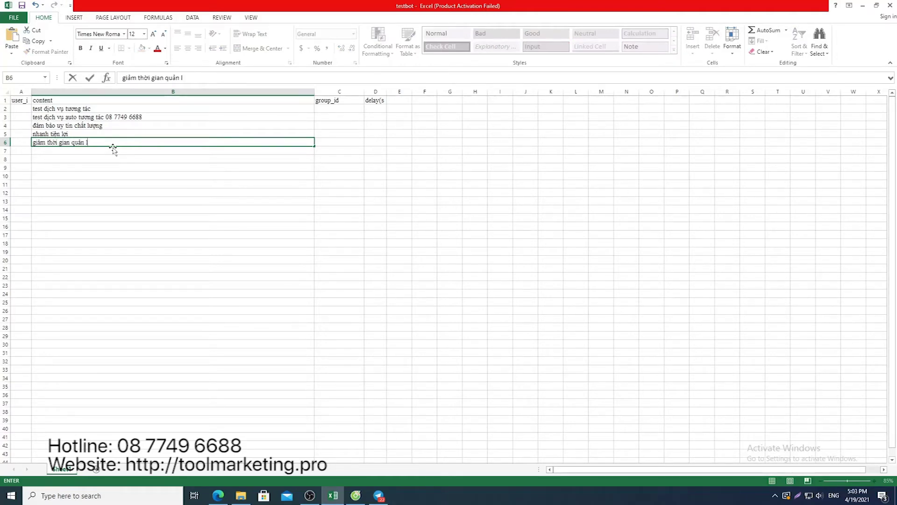
{"action": "type", "text": "ý nhóm"}
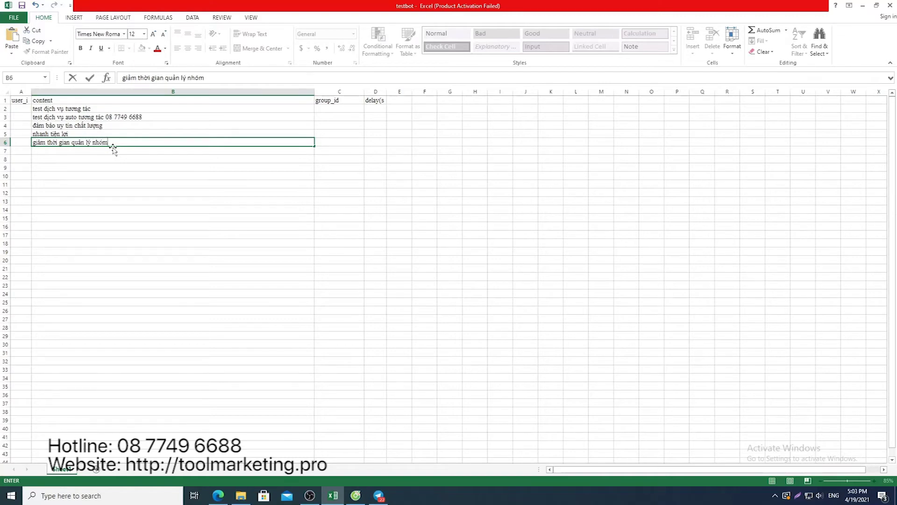
{"action": "key", "text": "Return"}
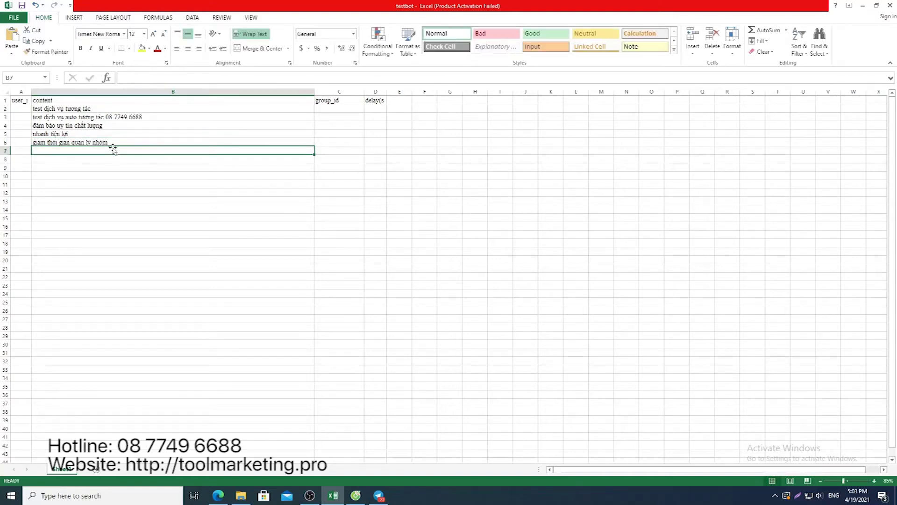
{"action": "type", "text": "em đang te"}
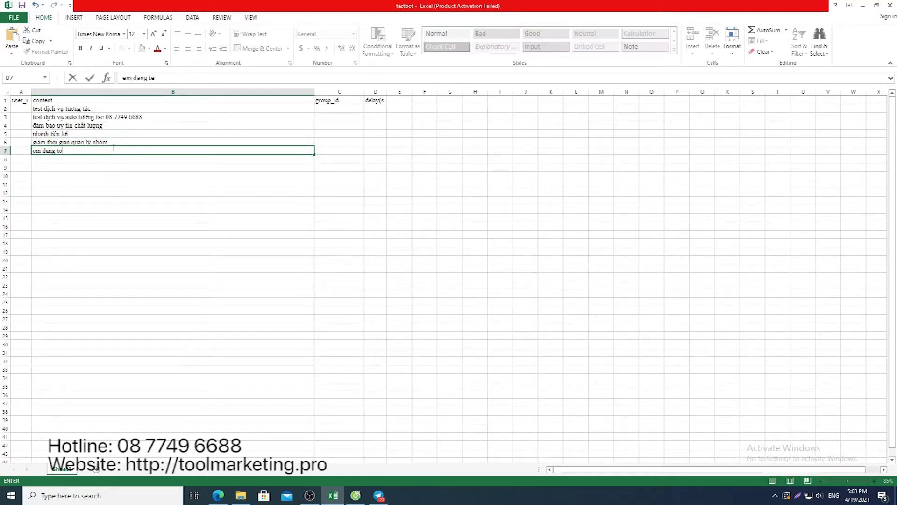
{"action": "type", "text": "st các bác nhé"}
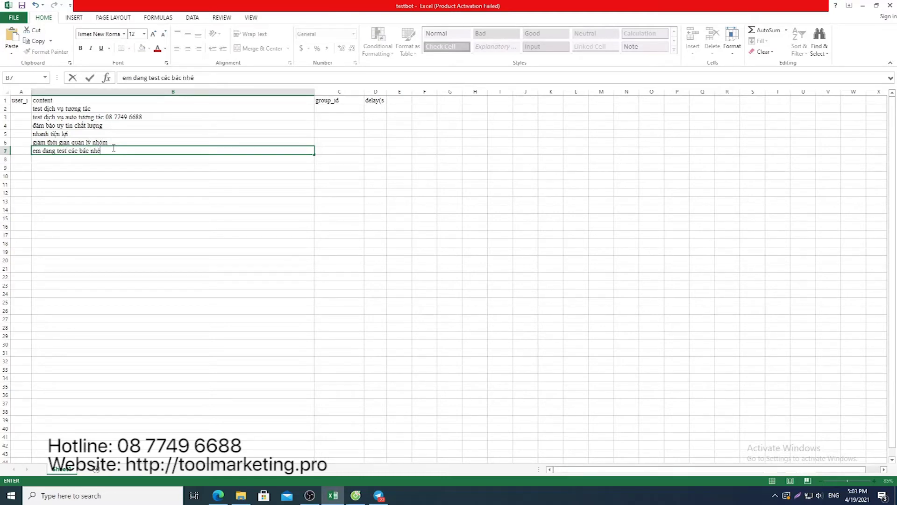
{"action": "left_click", "coordinate": [19, 111]}
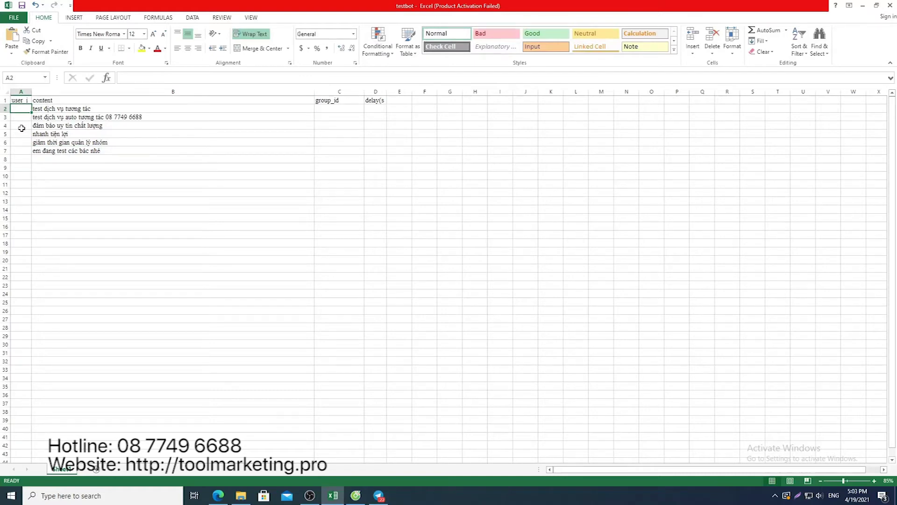
Enter user_ids 24, 26, 16, 23, 11 and 19 in A2–A7
{"action": "type", "text": "24"}
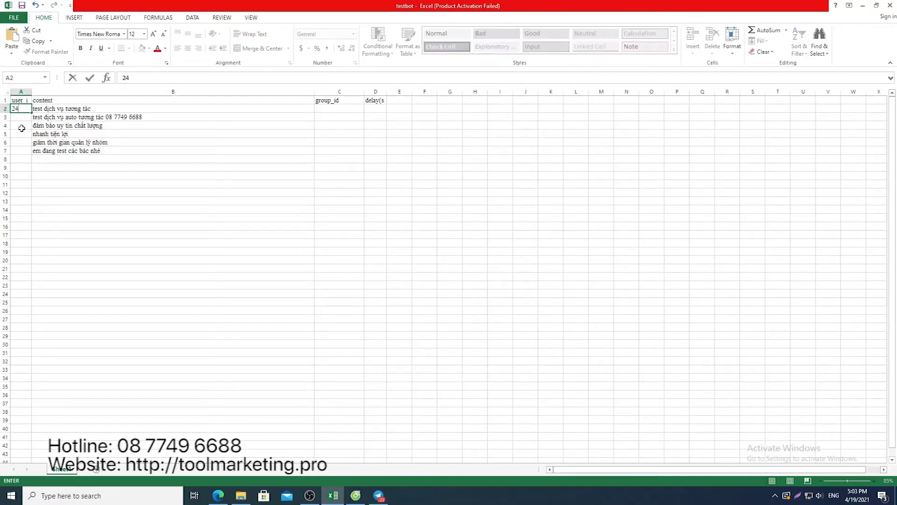
{"action": "left_click", "coordinate": [21, 117]}
{"action": "type", "text": "26"}
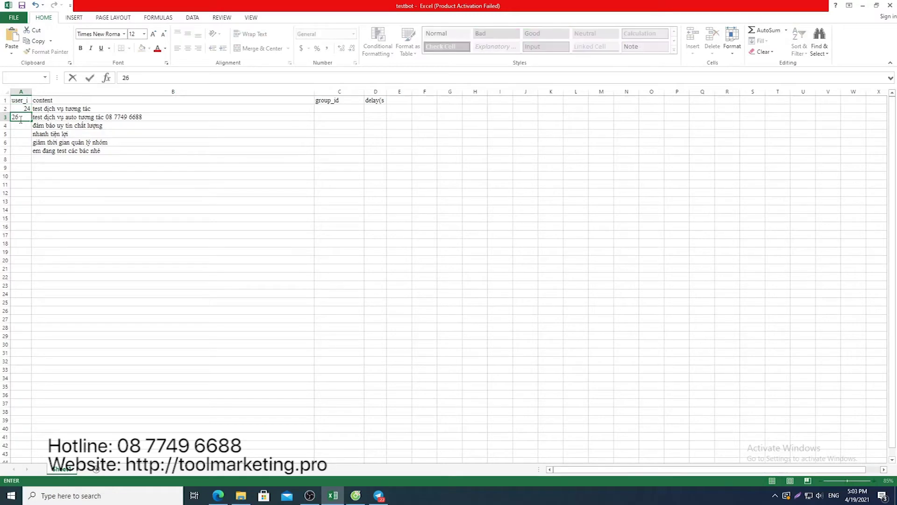
{"action": "left_click", "coordinate": [24, 126]}
{"action": "type", "text": "26"}
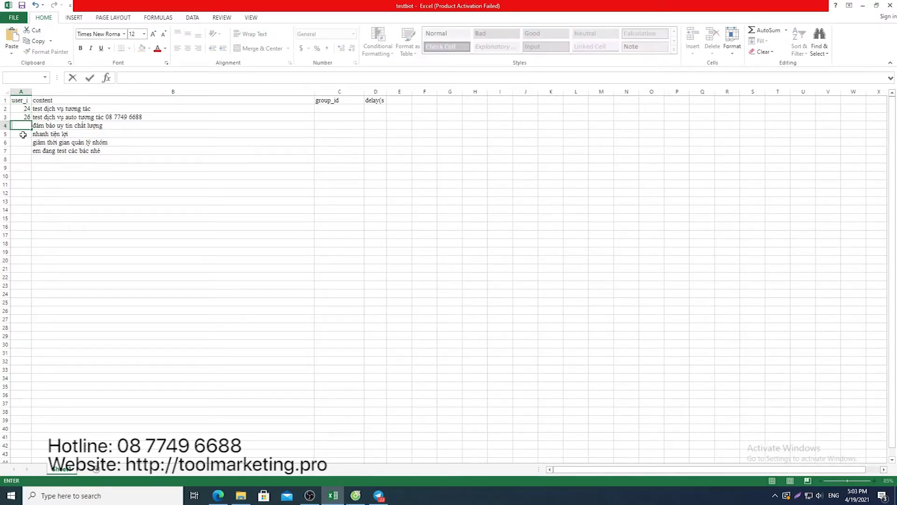
{"action": "type", "text": "6"}
{"action": "left_click", "coordinate": [23, 134]}
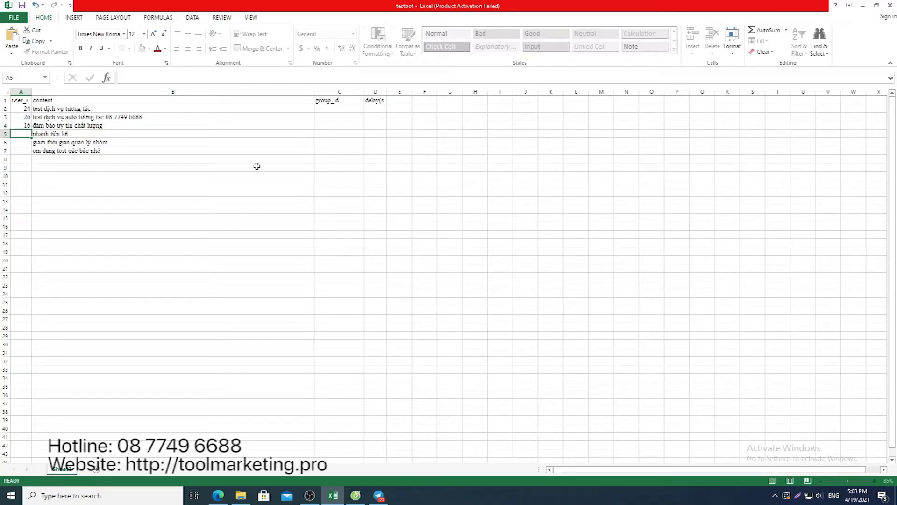
{"action": "type", "text": "23"}
{"action": "left_click", "coordinate": [23, 143]}
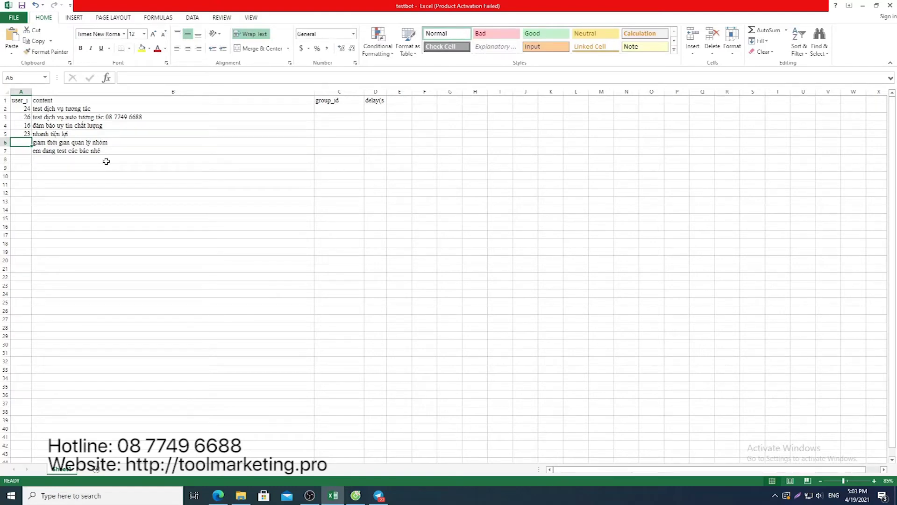
{"action": "type", "text": "11"}
{"action": "key", "text": "Return"}
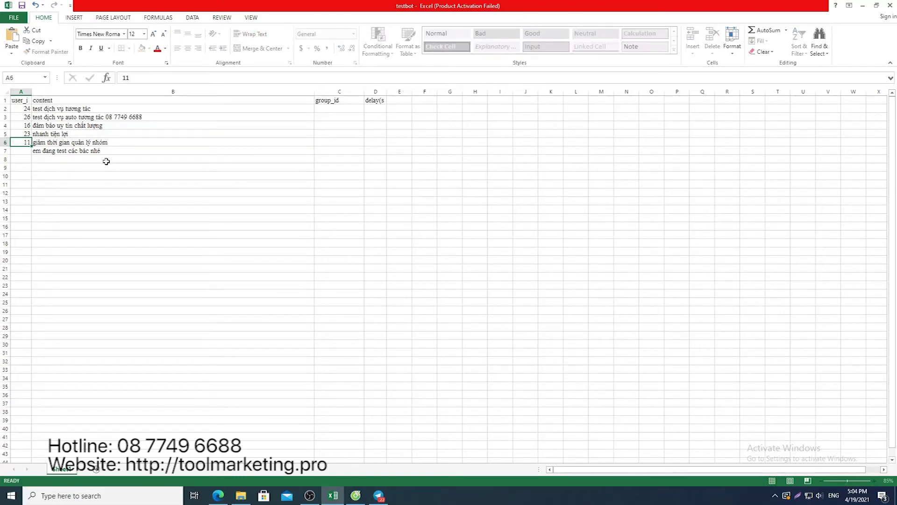
{"action": "type", "text": "19"}
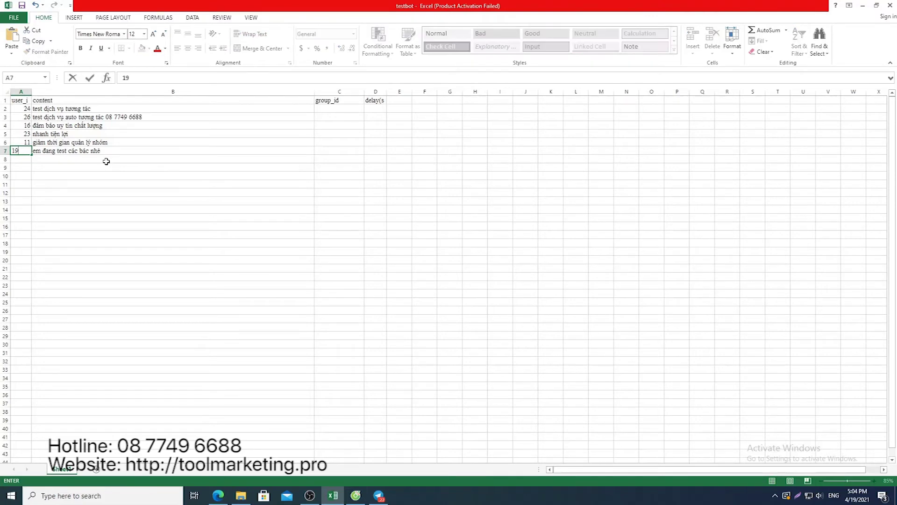
{"action": "left_click", "coordinate": [106, 161]}
{"action": "left_click", "coordinate": [173, 133]}
{"action": "left_click", "coordinate": [345, 108]}
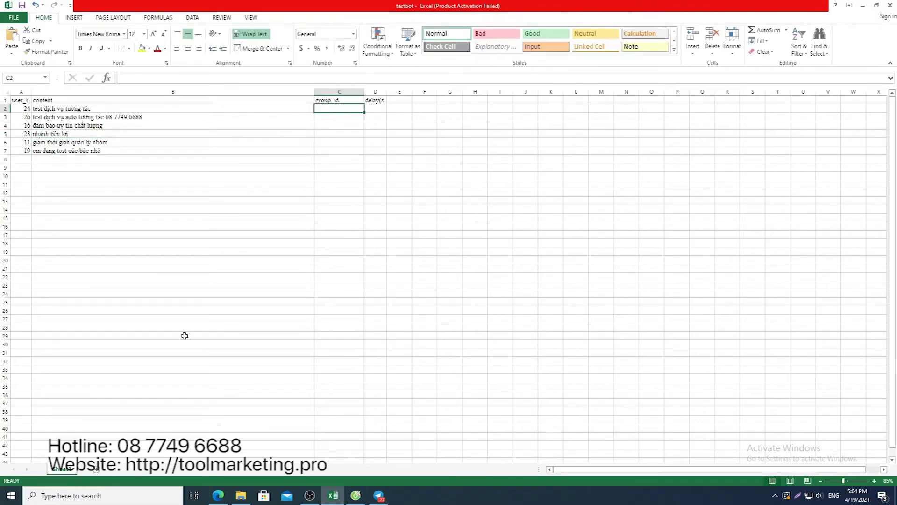
Copy the group's ID from MQM Seeding Tool's group list and paste it into C2
{"action": "left_click", "coordinate": [378, 495]}
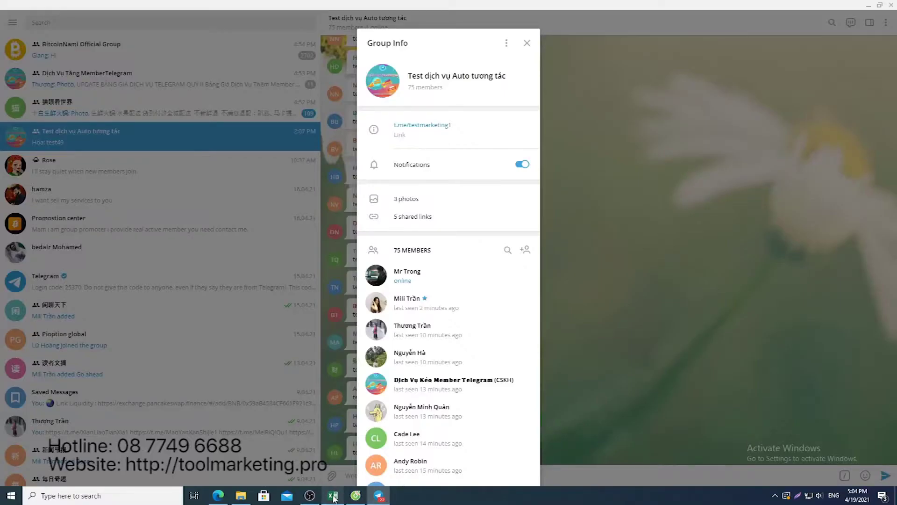
{"action": "left_click", "coordinate": [355, 495]}
{"action": "triple_click", "coordinate": [586, 124]}
{"action": "key", "text": "ctrl+c"}
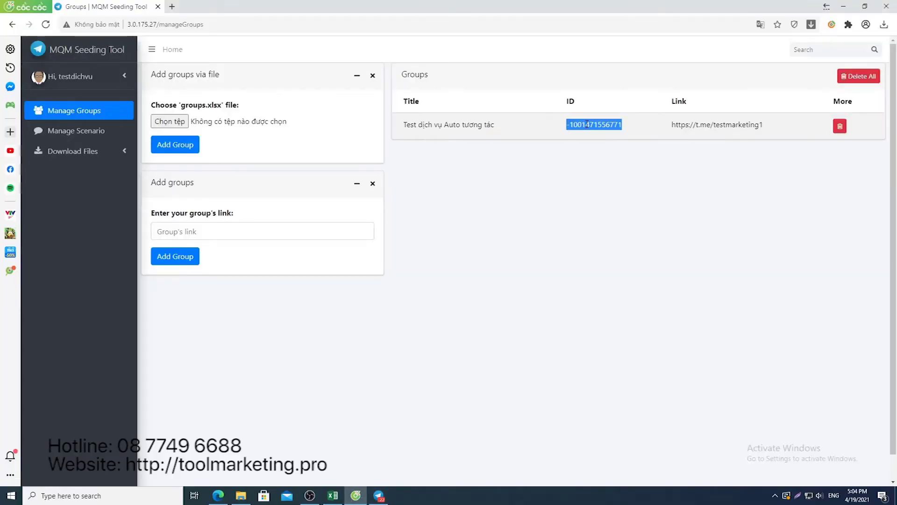
{"action": "left_click", "coordinate": [333, 495]}
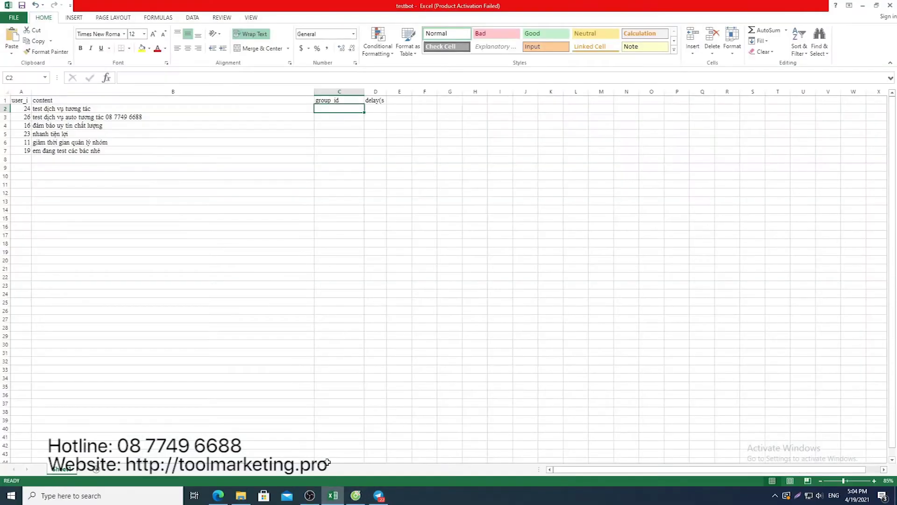
{"action": "key", "text": "ctrl+v"}
{"action": "left_click", "coordinate": [379, 121]}
{"action": "left_click", "coordinate": [387, 145]}
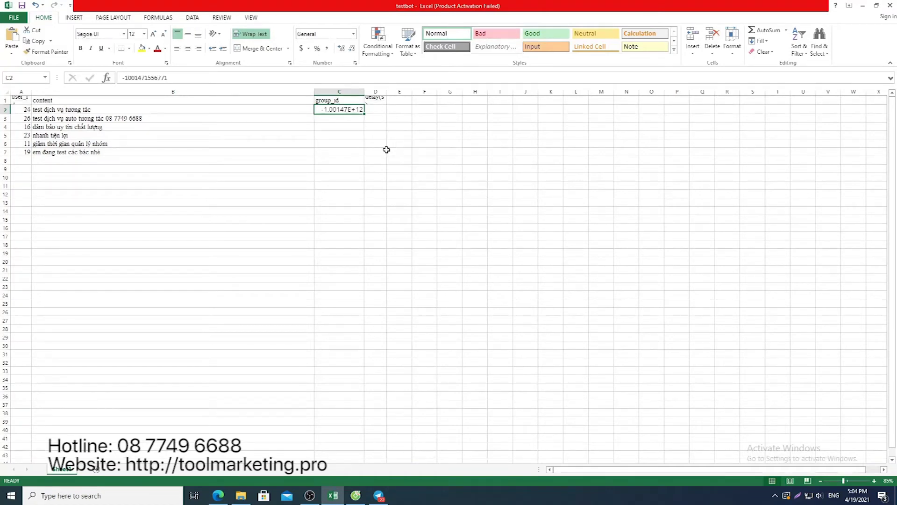
{"action": "left_click", "coordinate": [354, 120]}
{"action": "left_click", "coordinate": [352, 109]}
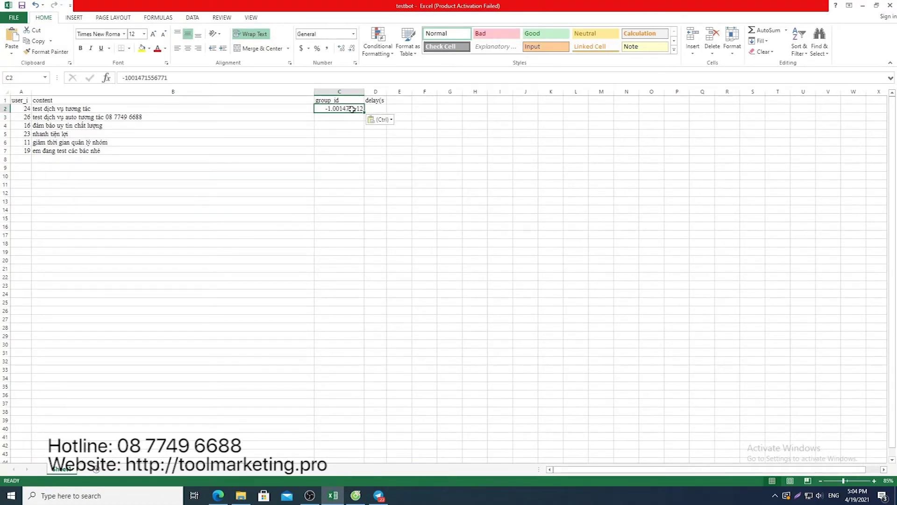
Copy the group ID from C2 into group_id cells C3 through C7
{"action": "key", "text": "ctrl+c"}
{"action": "left_click", "coordinate": [350, 117]}
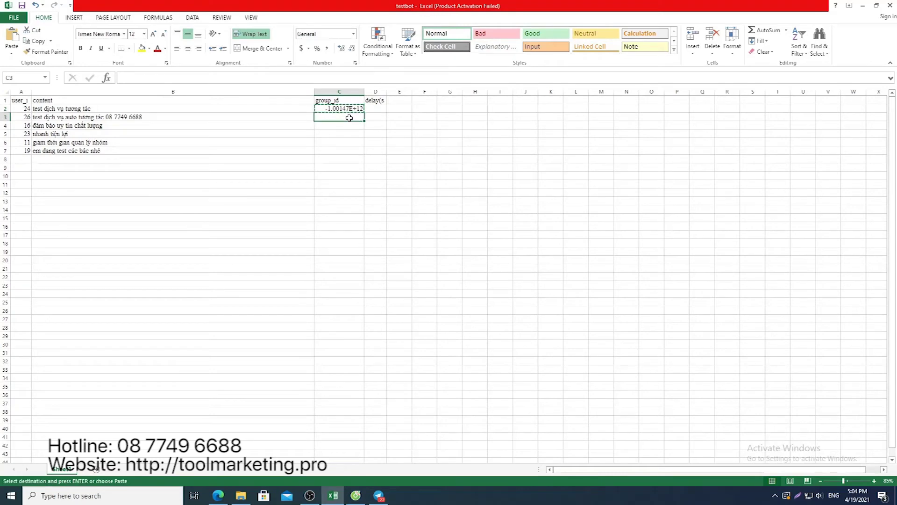
{"action": "key", "text": "ctrl+v"}
{"action": "left_click", "coordinate": [346, 125]}
{"action": "key", "text": "ctrl+v"}
{"action": "left_click", "coordinate": [345, 132]}
{"action": "key", "text": "ctrl+v"}
{"action": "left_click", "coordinate": [341, 142]}
{"action": "key", "text": "ctrl+v"}
{"action": "left_click", "coordinate": [334, 152]}
{"action": "key", "text": "ctrl+v"}
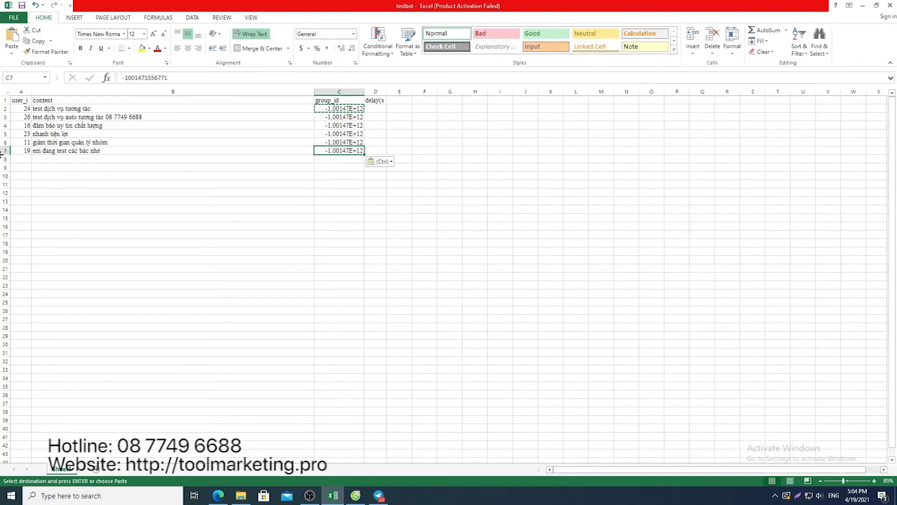
{"action": "key", "text": "Escape"}
{"action": "left_click", "coordinate": [6, 150]}
{"action": "left_click", "coordinate": [77, 192]}
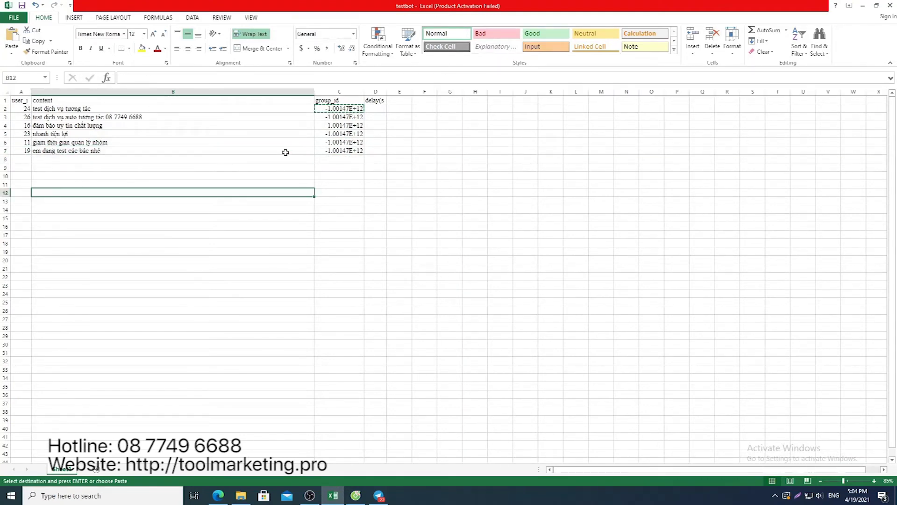
Enter a delay of 2 in each delay cell D2–D7
{"action": "left_click", "coordinate": [377, 109]}
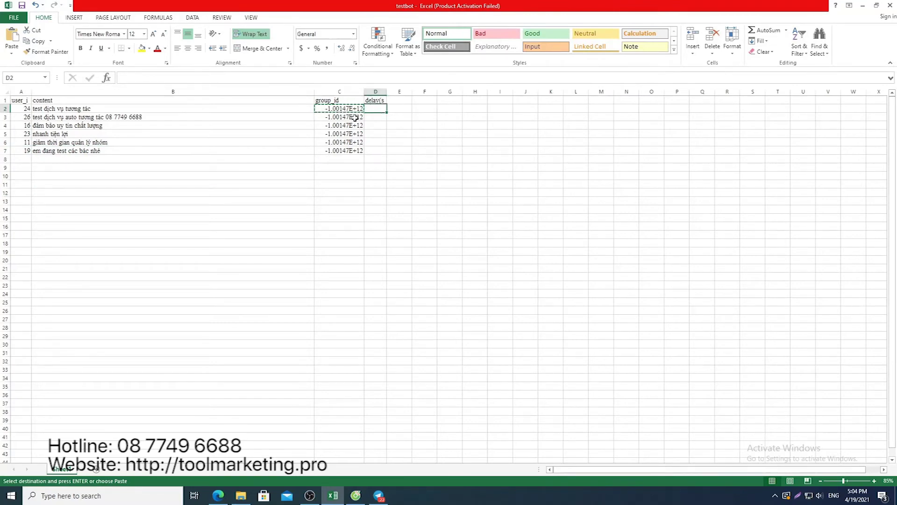
{"action": "type", "text": "2"}
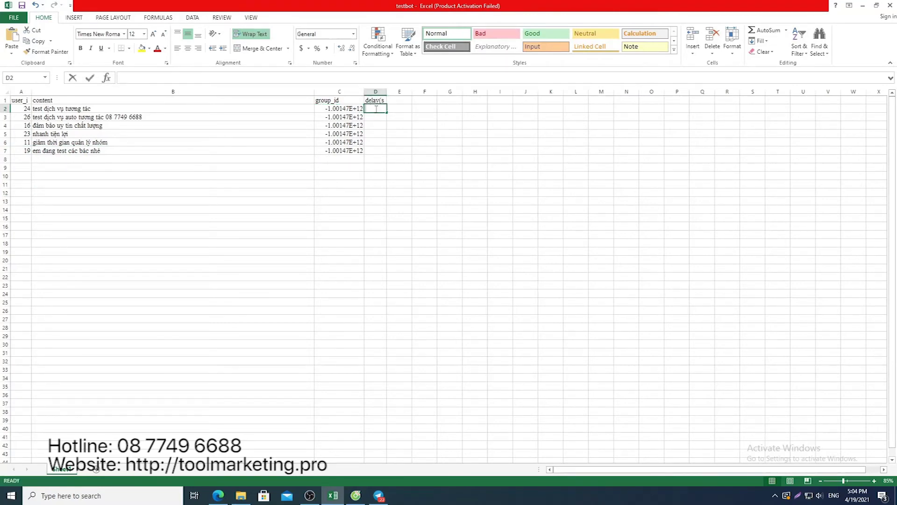
{"action": "key", "text": "Return"}
{"action": "type", "text": "2"}
{"action": "key", "text": "Return"}
{"action": "type", "text": "2"}
{"action": "key", "text": "Return"}
{"action": "type", "text": "2"}
{"action": "key", "text": "Return"}
{"action": "type", "text": "2"}
{"action": "key", "text": "Return"}
{"action": "type", "text": "2"}
{"action": "key", "text": "ctrl+Return"}
Change the last message's delay in D7 to 1 and save testbot.xlsx
{"action": "key", "text": "Return"}
{"action": "key", "text": "Up"}
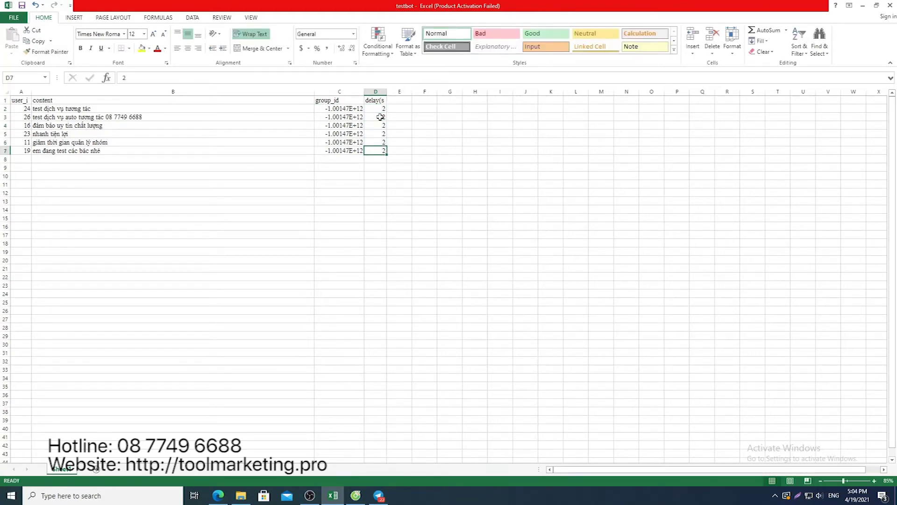
{"action": "type", "text": "1"}
{"action": "key", "text": "ctrl+Return"}
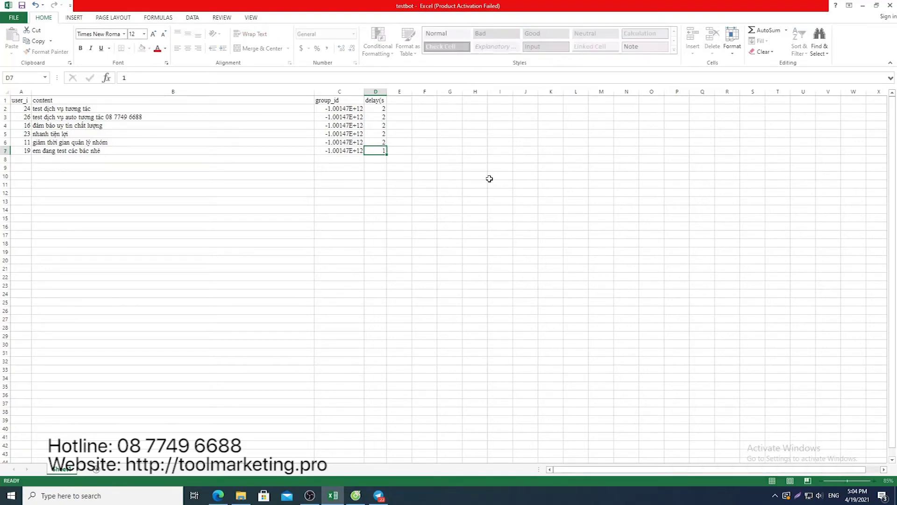
{"action": "left_click", "coordinate": [487, 180]}
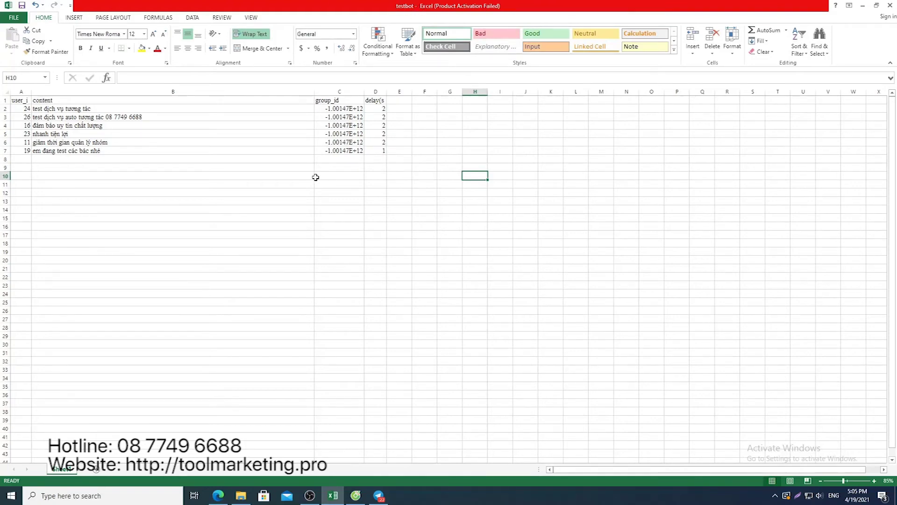
{"action": "left_click", "coordinate": [22, 6]}
On Manage Scenario, import Documents > testbot.xlsx via Add message via file
{"action": "left_click", "coordinate": [355, 495]}
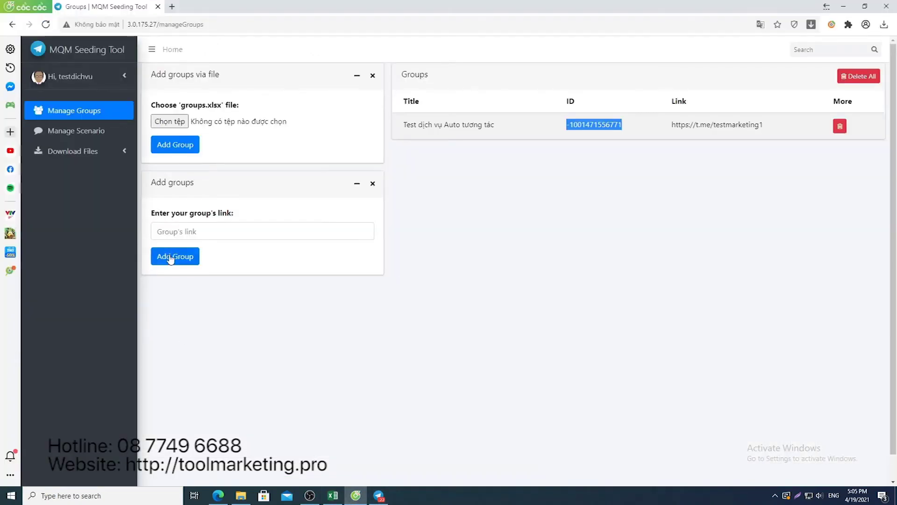
{"action": "left_click", "coordinate": [94, 130]}
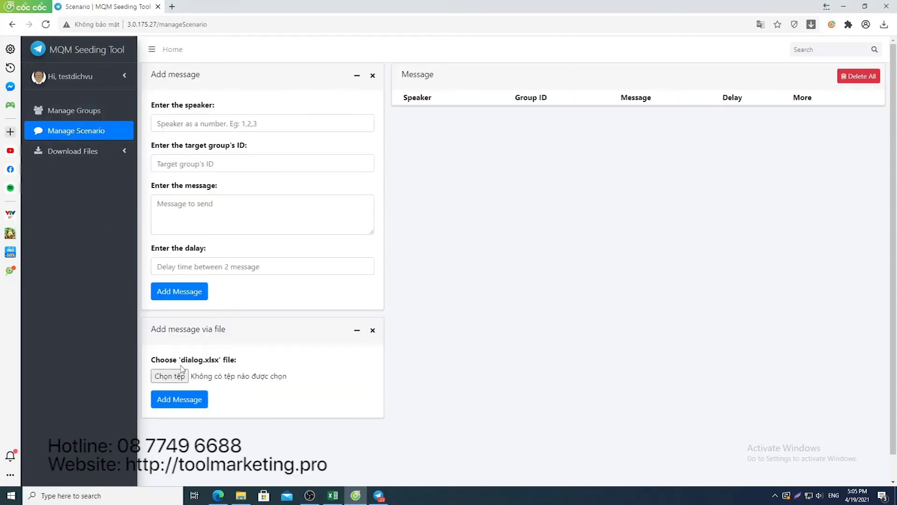
{"action": "left_click", "coordinate": [175, 379]}
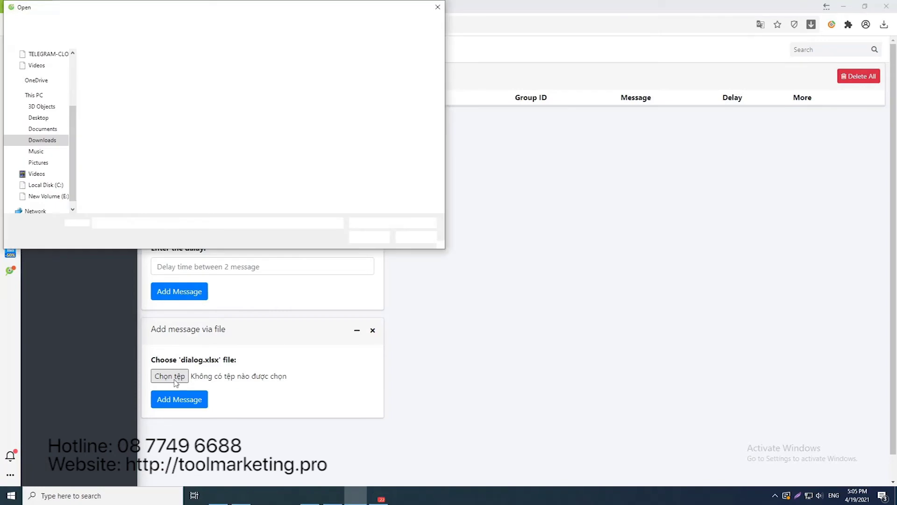
{"action": "left_click", "coordinate": [42, 118]}
{"action": "left_click", "coordinate": [42, 129]}
{"action": "left_click", "coordinate": [105, 107]}
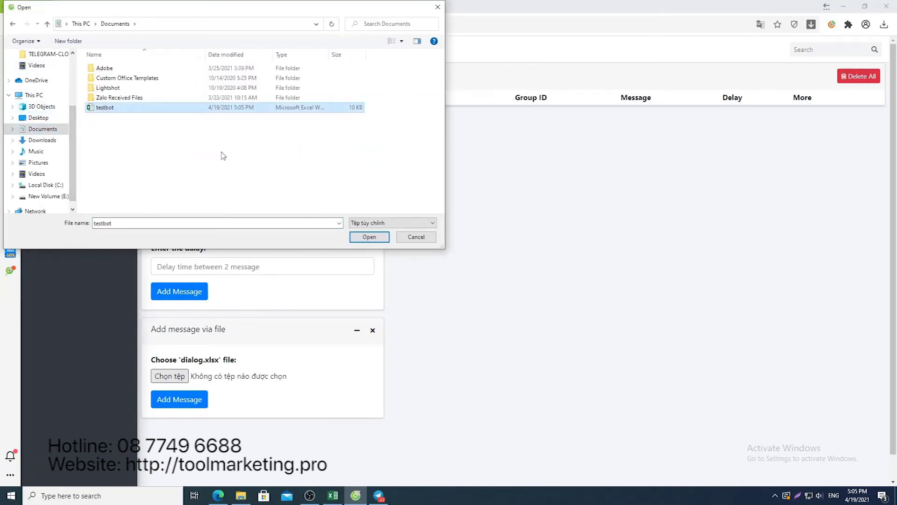
{"action": "left_click", "coordinate": [365, 237]}
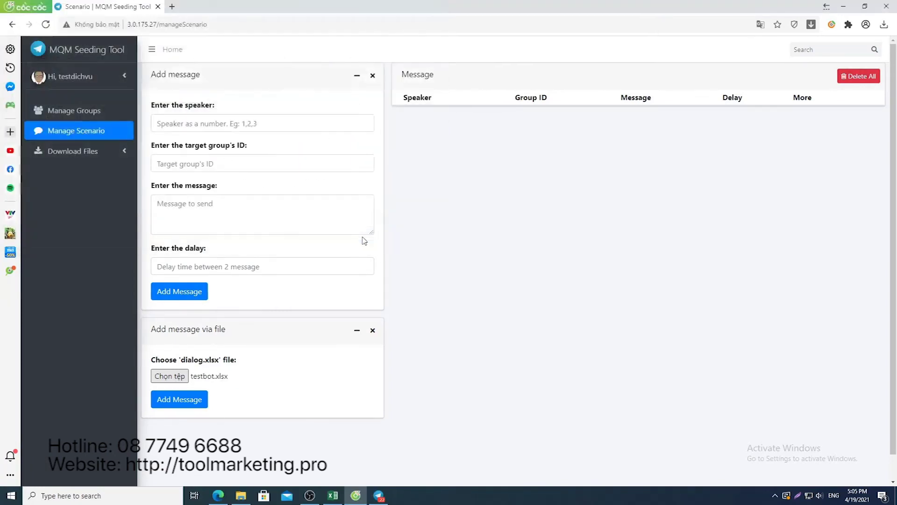
{"action": "left_click", "coordinate": [157, 400]}
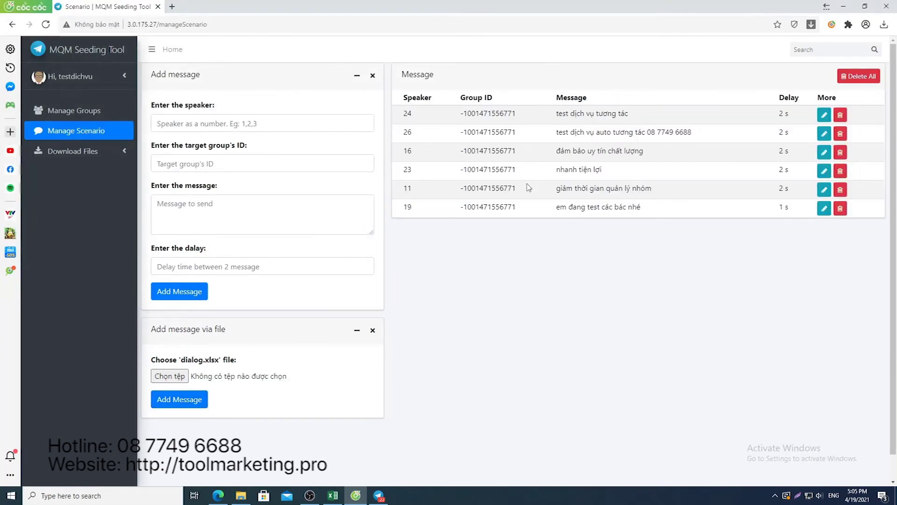
Close Telegram's group info panel, scroll the chat, then return to the scenario page
{"action": "left_click", "coordinate": [379, 495]}
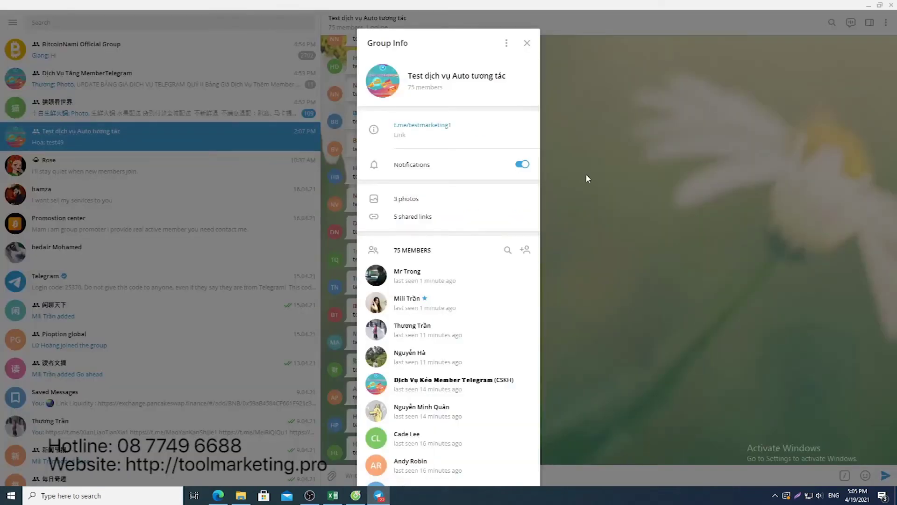
{"action": "left_click", "coordinate": [585, 173]}
{"action": "scroll", "coordinate": [449, 305], "scroll_direction": "down", "scroll_amount": 3}
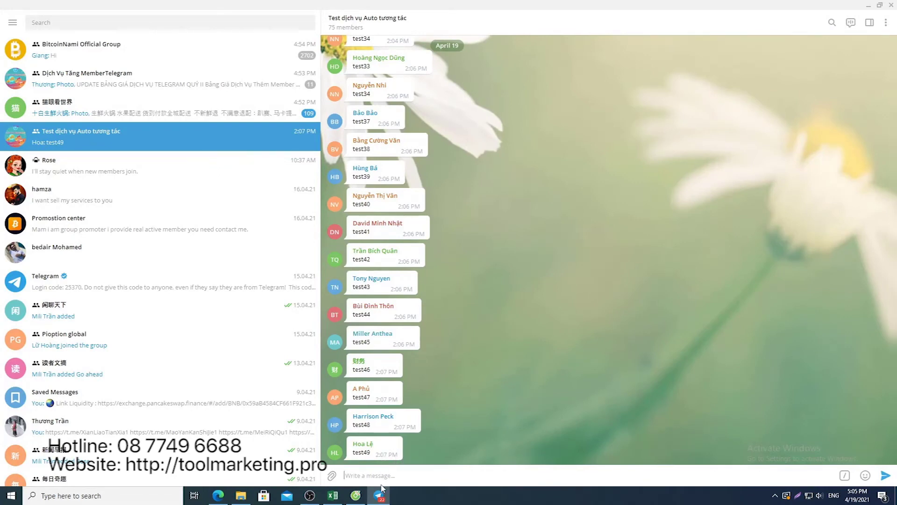
{"action": "left_click", "coordinate": [355, 495]}
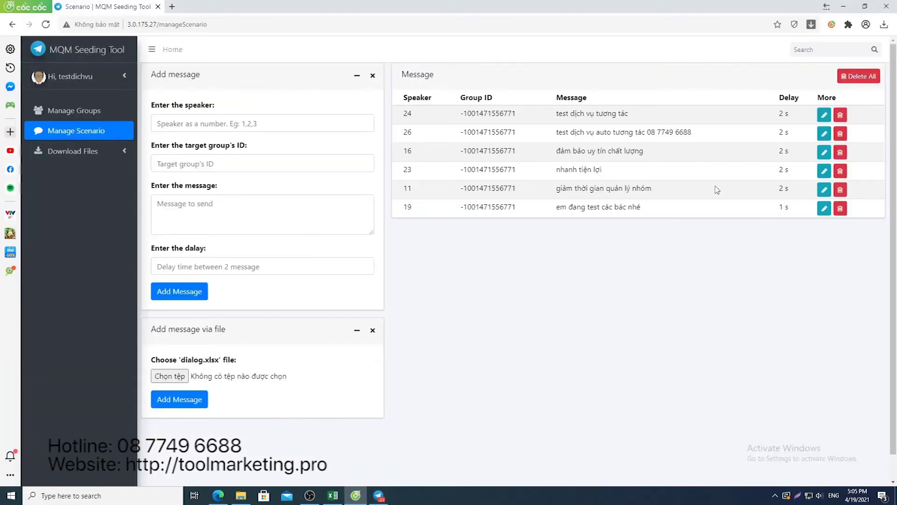
On the Home scheduling form, set the send date to today, 19/04/2021
{"action": "left_click", "coordinate": [174, 50]}
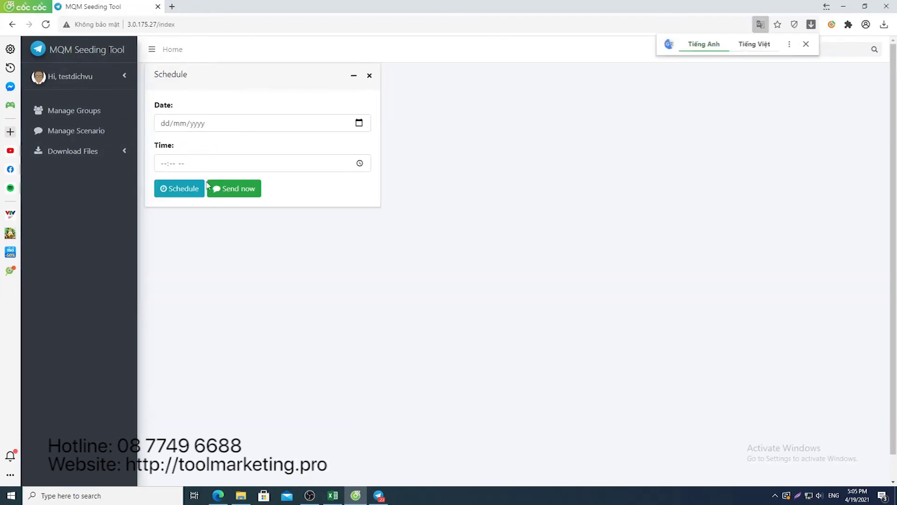
{"action": "left_click", "coordinate": [359, 123]}
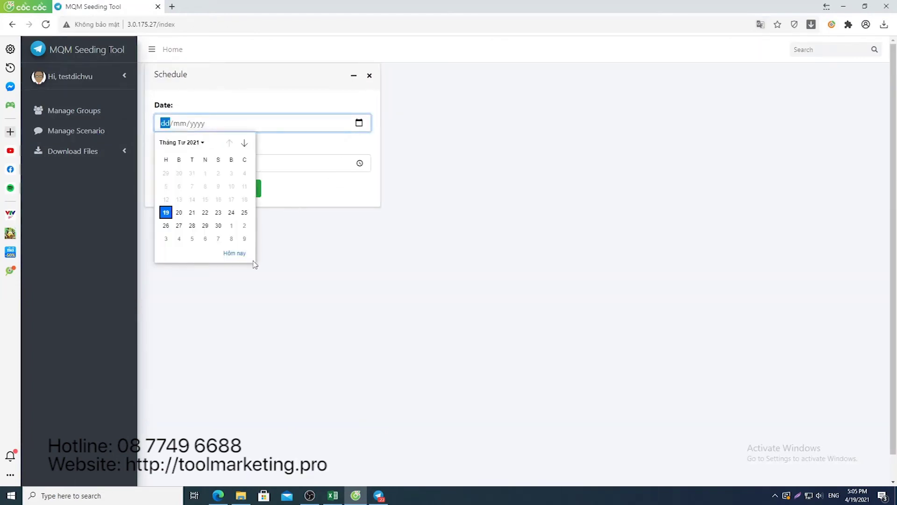
{"action": "left_click", "coordinate": [238, 256]}
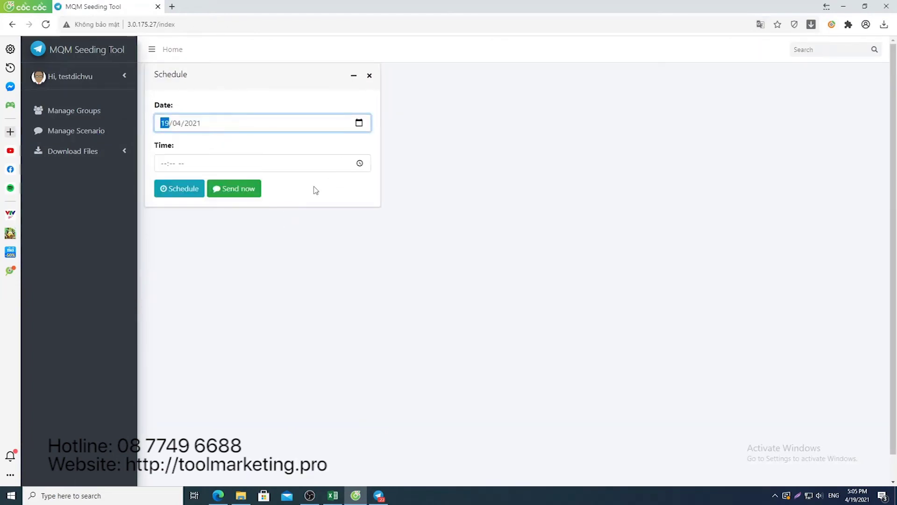
Set the send time to 05:07 CH and schedule the scenario
{"action": "left_click", "coordinate": [195, 165]}
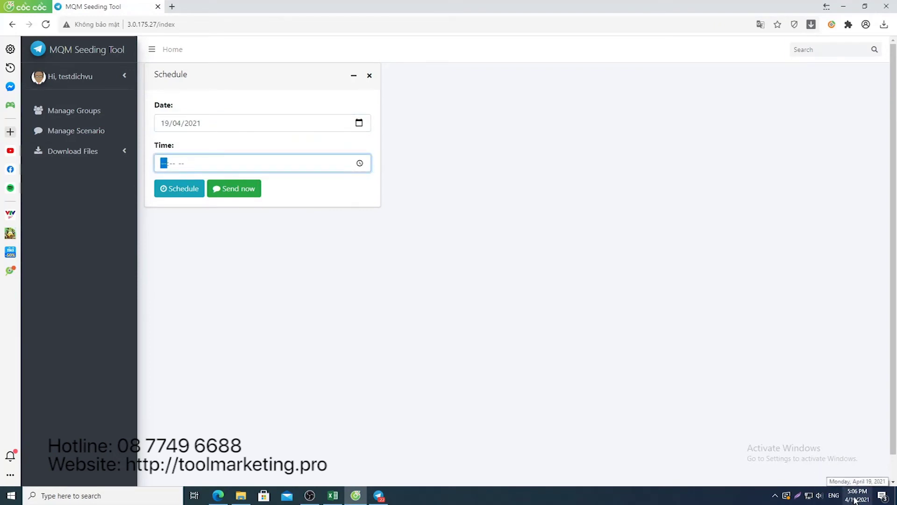
{"action": "left_click", "coordinate": [359, 163]}
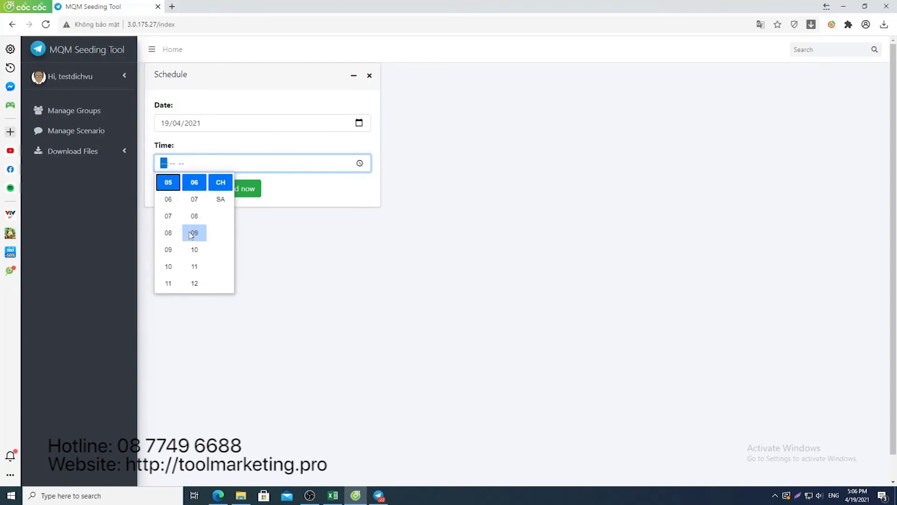
{"action": "left_click", "coordinate": [196, 203]}
{"action": "left_click", "coordinate": [221, 182]}
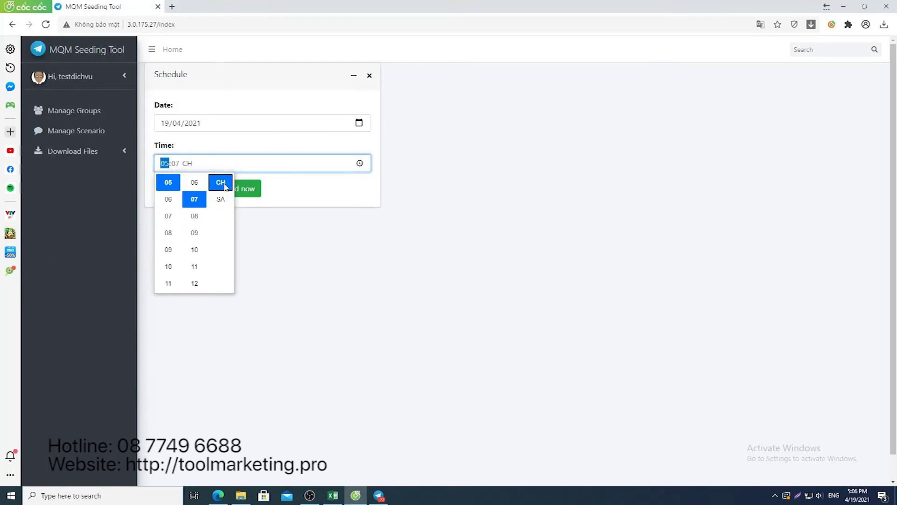
{"action": "left_click", "coordinate": [285, 235]}
{"action": "left_click", "coordinate": [183, 190]}
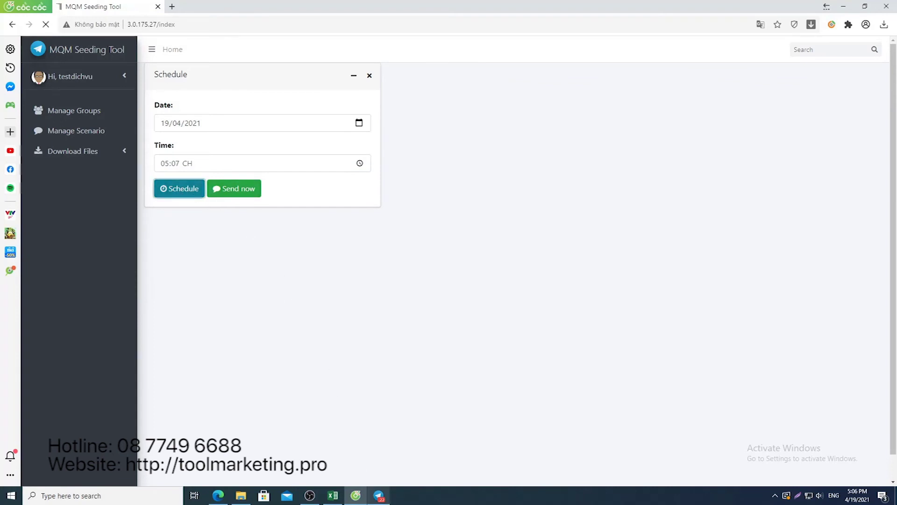
{"action": "left_click", "coordinate": [377, 492]}
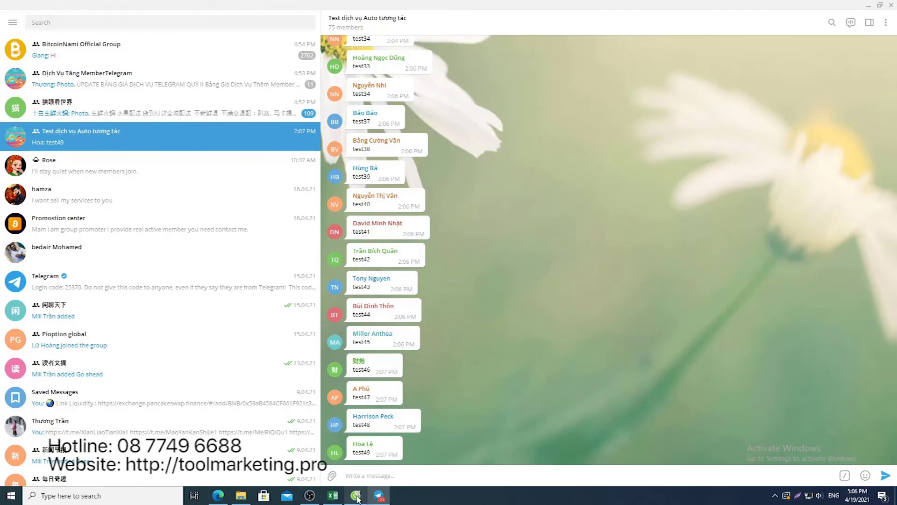
In Telegram, open the Test dịch vụ Auto tương tác group chat
{"action": "mouse_move", "coordinate": [357, 496]}
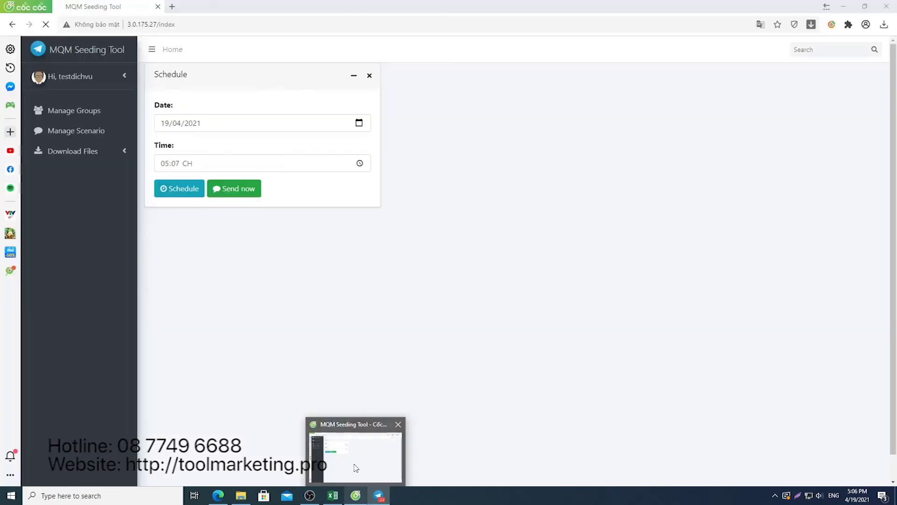
{"action": "left_click", "coordinate": [261, 310]}
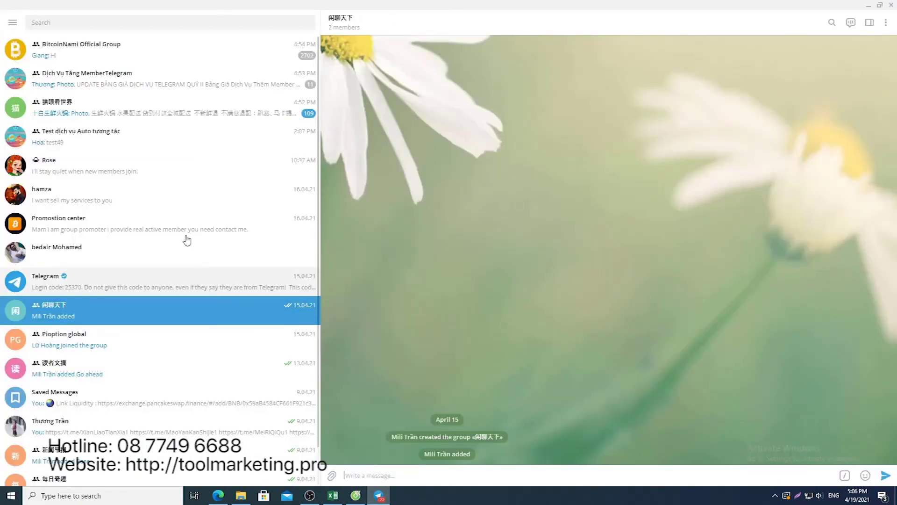
{"action": "left_click", "coordinate": [157, 134]}
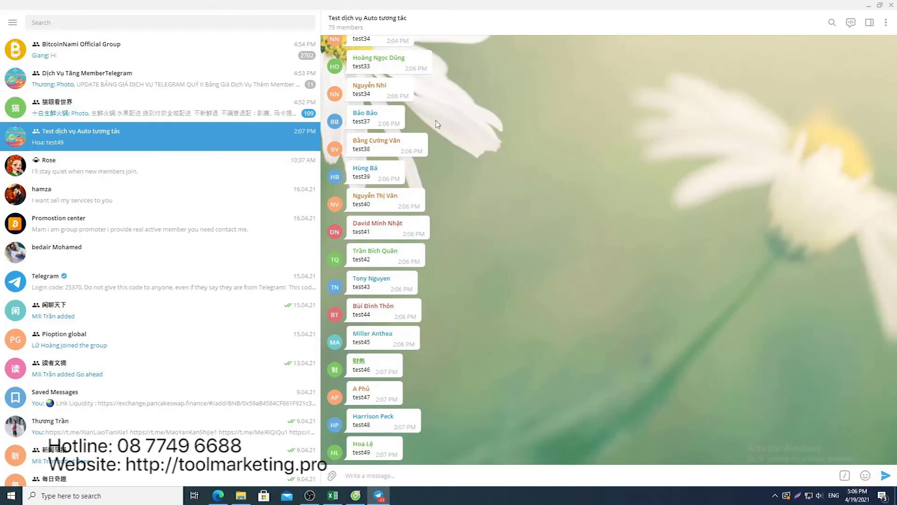
Check the scheduling page in MQM Seeding Tool, then watch the 5:07 PM messages arrive in Telegram
{"action": "mouse_move", "coordinate": [356, 495]}
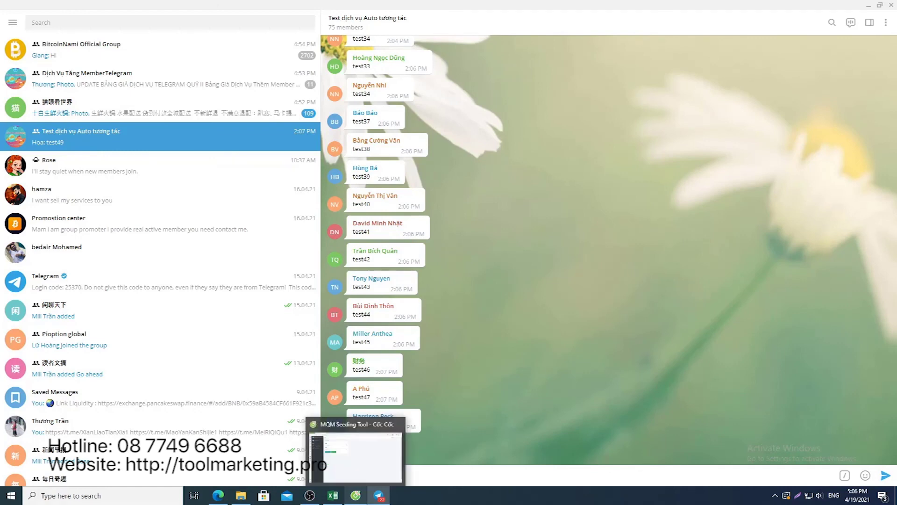
{"action": "left_click", "coordinate": [356, 500]}
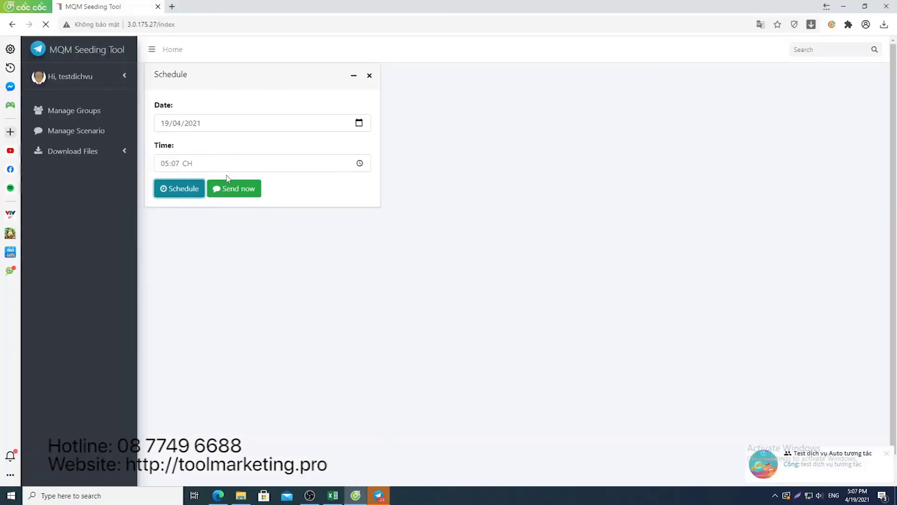
{"action": "left_click", "coordinate": [239, 191]}
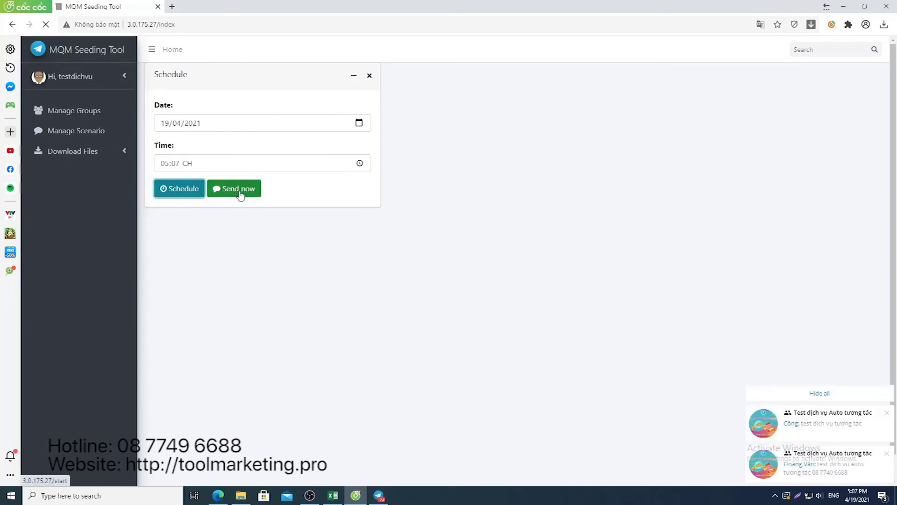
{"action": "left_click", "coordinate": [379, 496]}
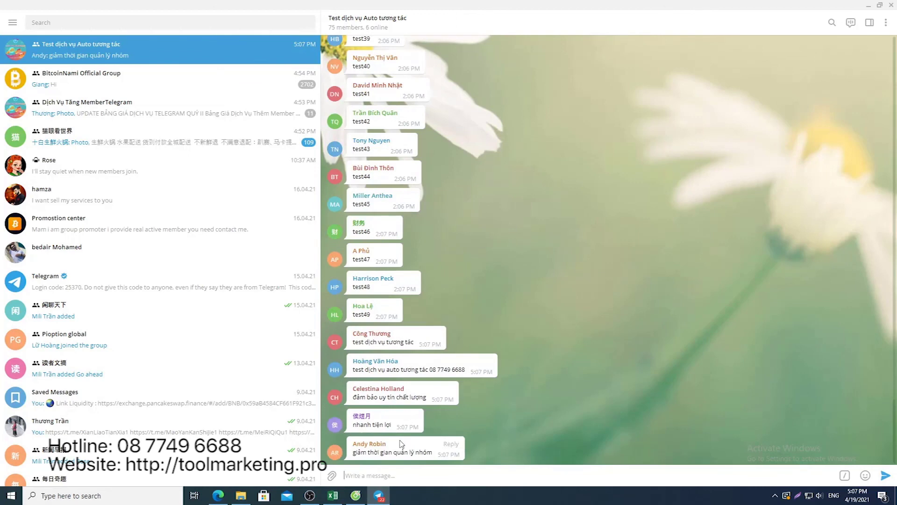
Compare the Telegram messages with the Excel sheet, then open Manage Scenario via Manage Groups
{"action": "left_click", "coordinate": [333, 495]}
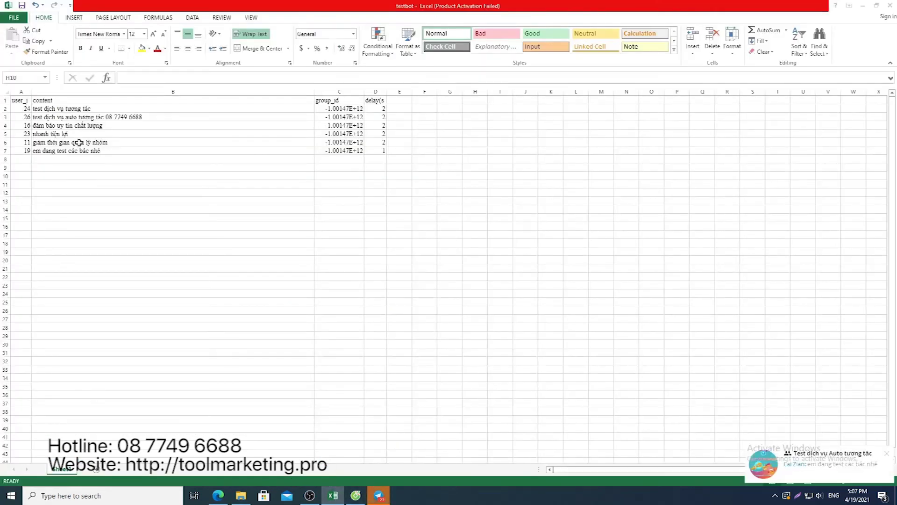
{"action": "left_click", "coordinate": [378, 496]}
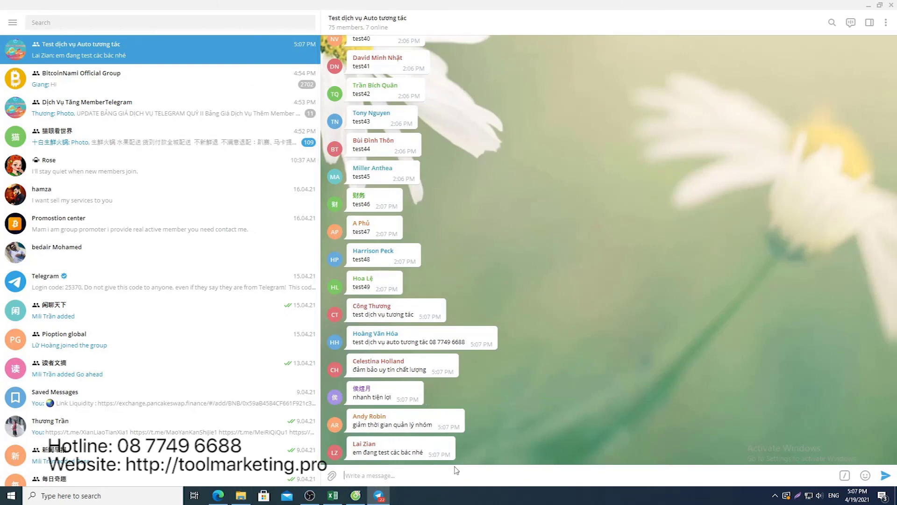
{"action": "left_click", "coordinate": [356, 495]}
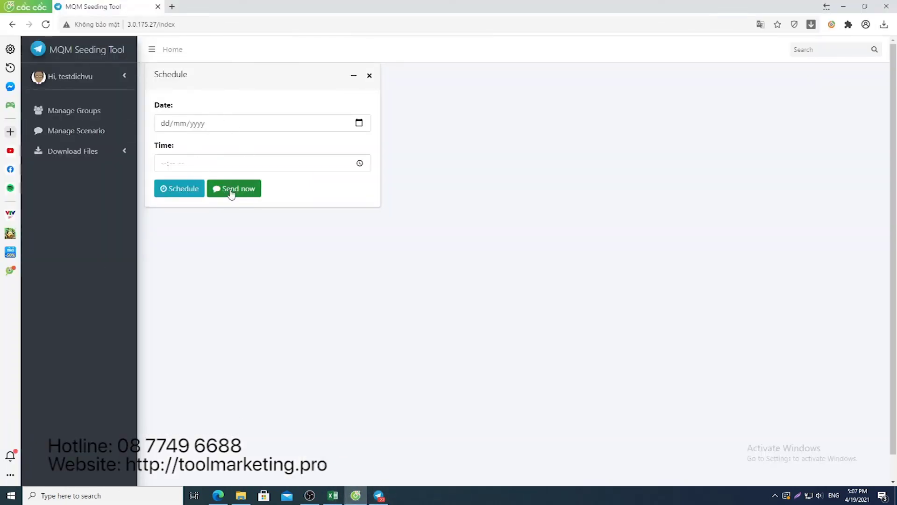
{"action": "left_click", "coordinate": [91, 117]}
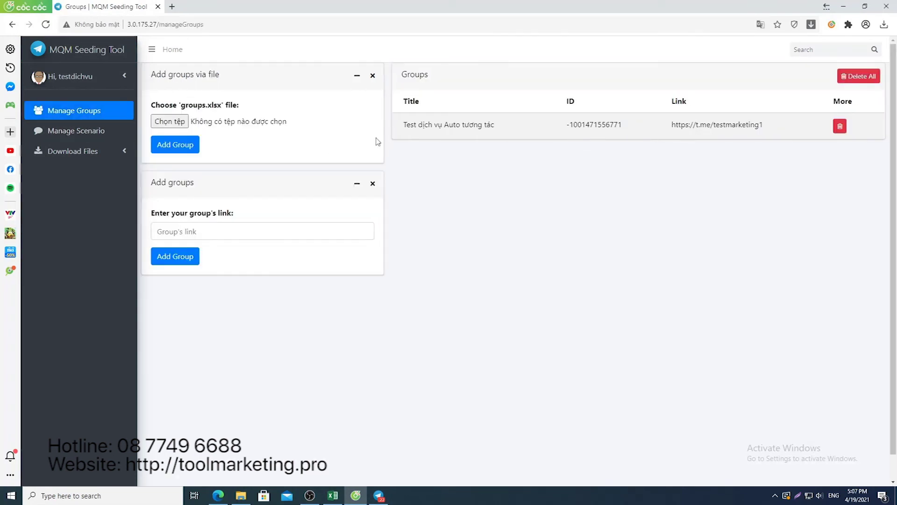
{"action": "left_click", "coordinate": [48, 136]}
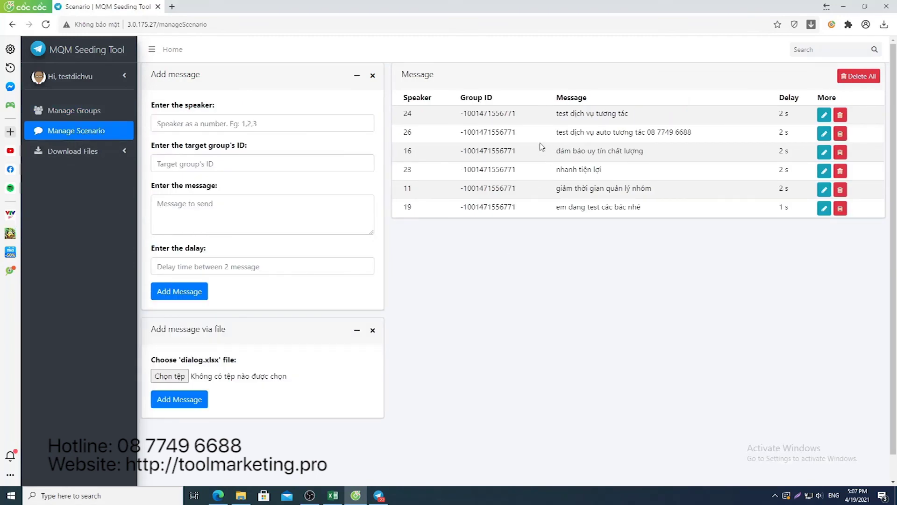